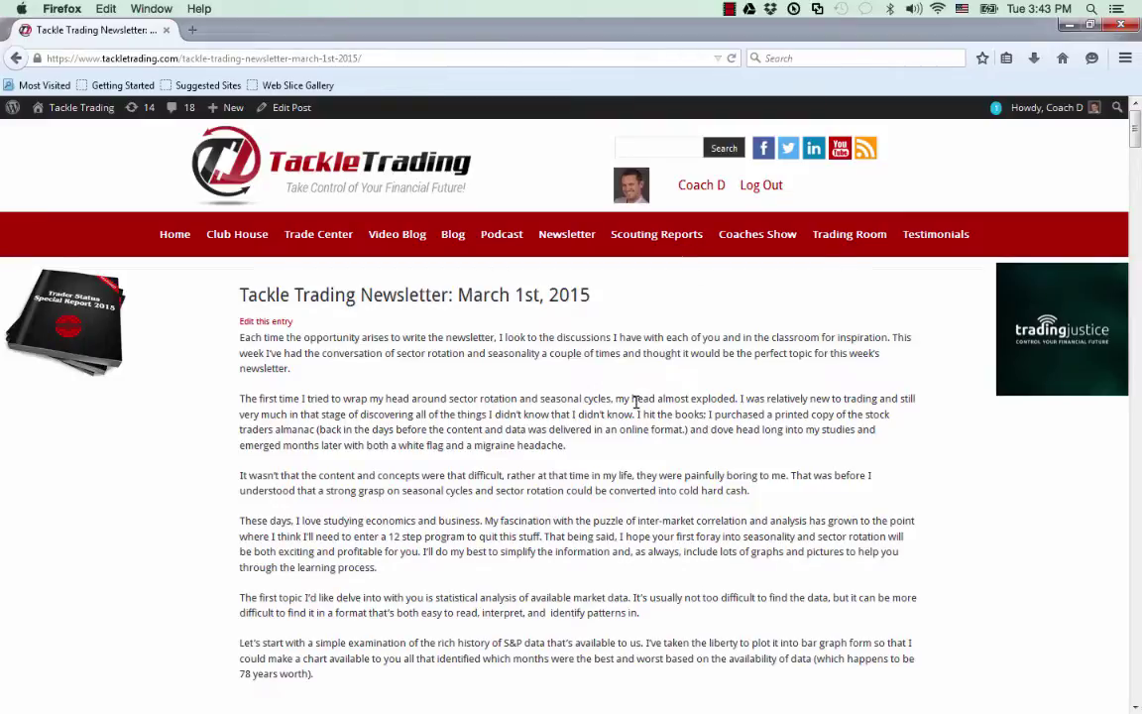
- Examine the newsletter's S&P seasonality material, from the 78-year average monthly returns chart to the 20-year seasonal average by month
scroll(212, 370, down, 3)
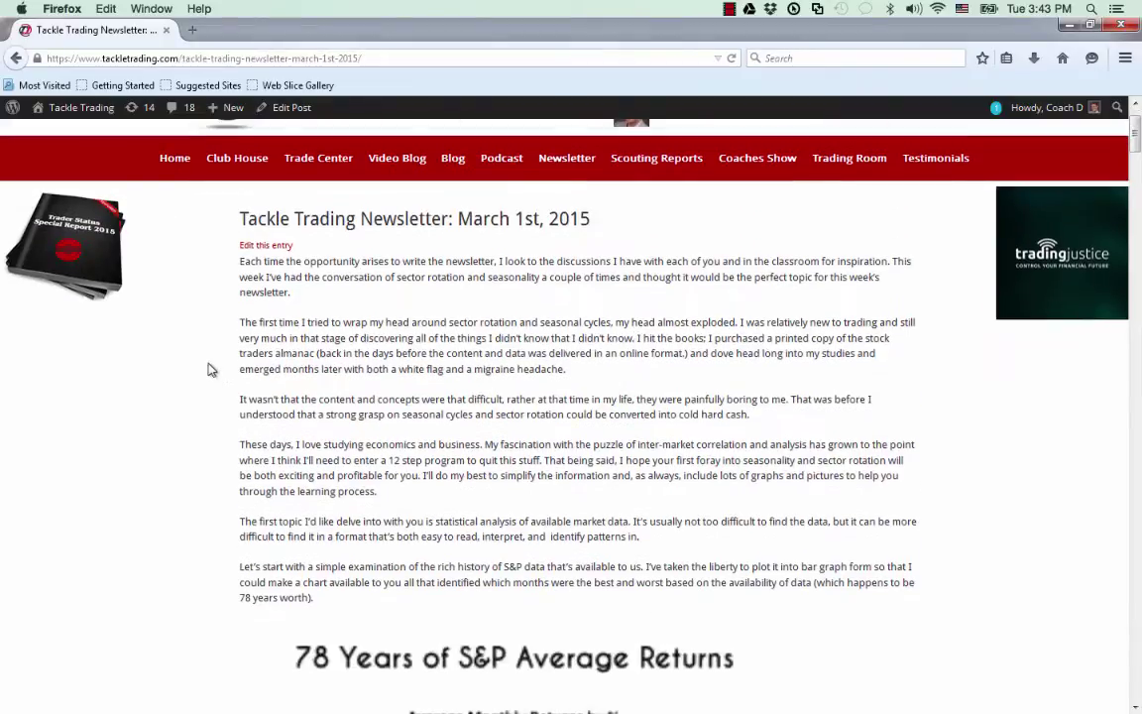
scroll(191, 531, down, 10)
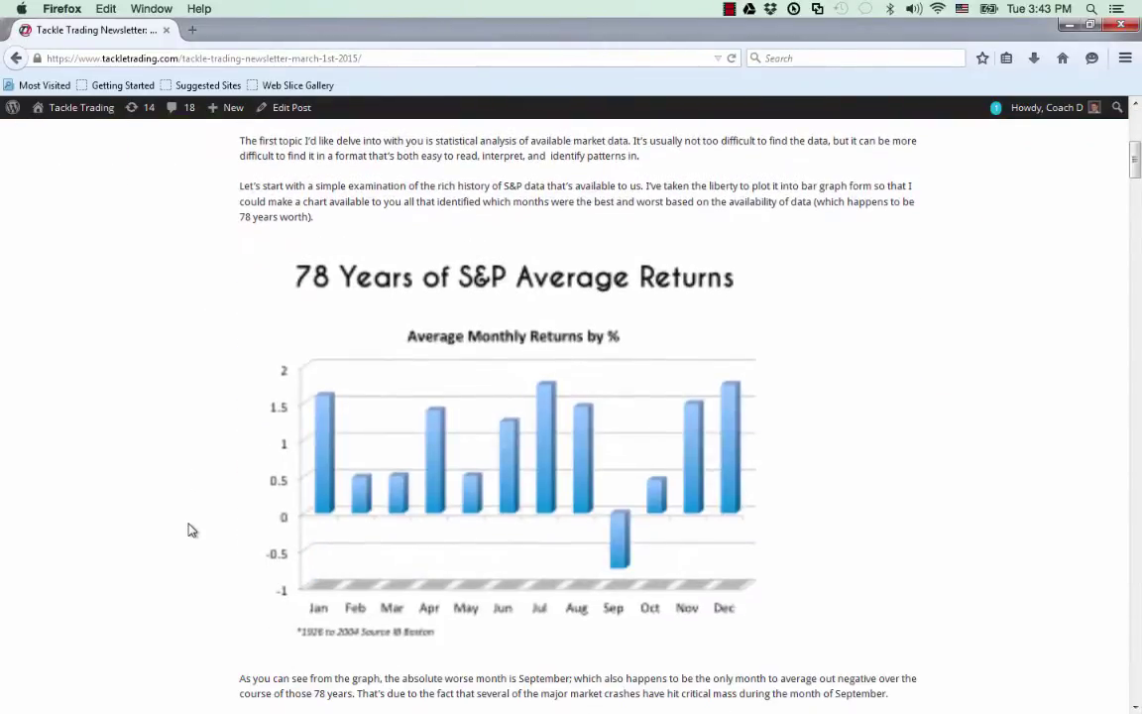
scroll(192, 530, up, 2)
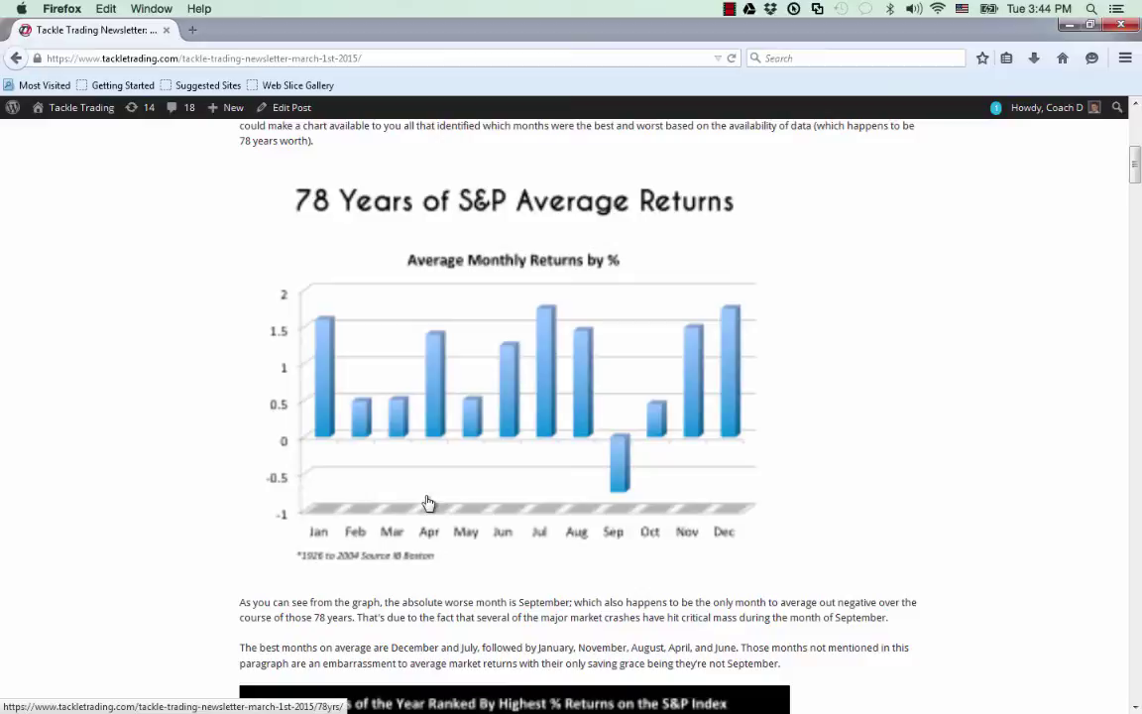
scroll(429, 504, down, 6)
scroll(428, 504, down, 10)
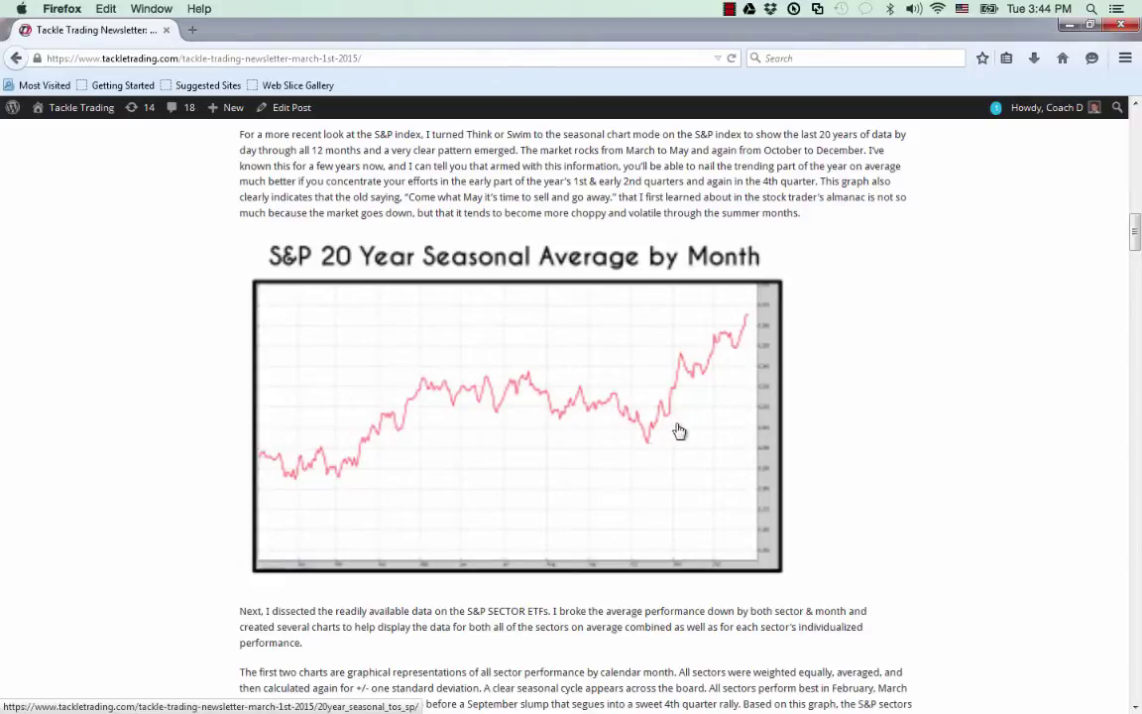
- Examine the newsletter's 15-year sector ETF return charts, the monthly performance table and the grouped sector comparison charts
scroll(606, 459, down, 9)
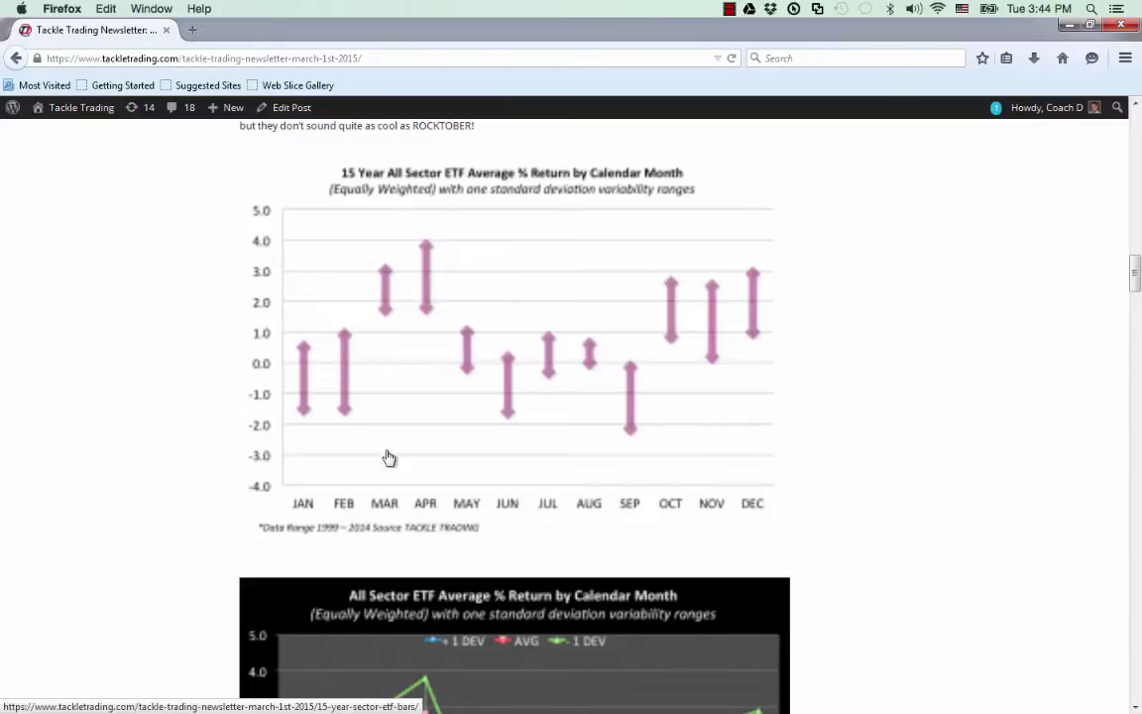
scroll(429, 412, down, 8)
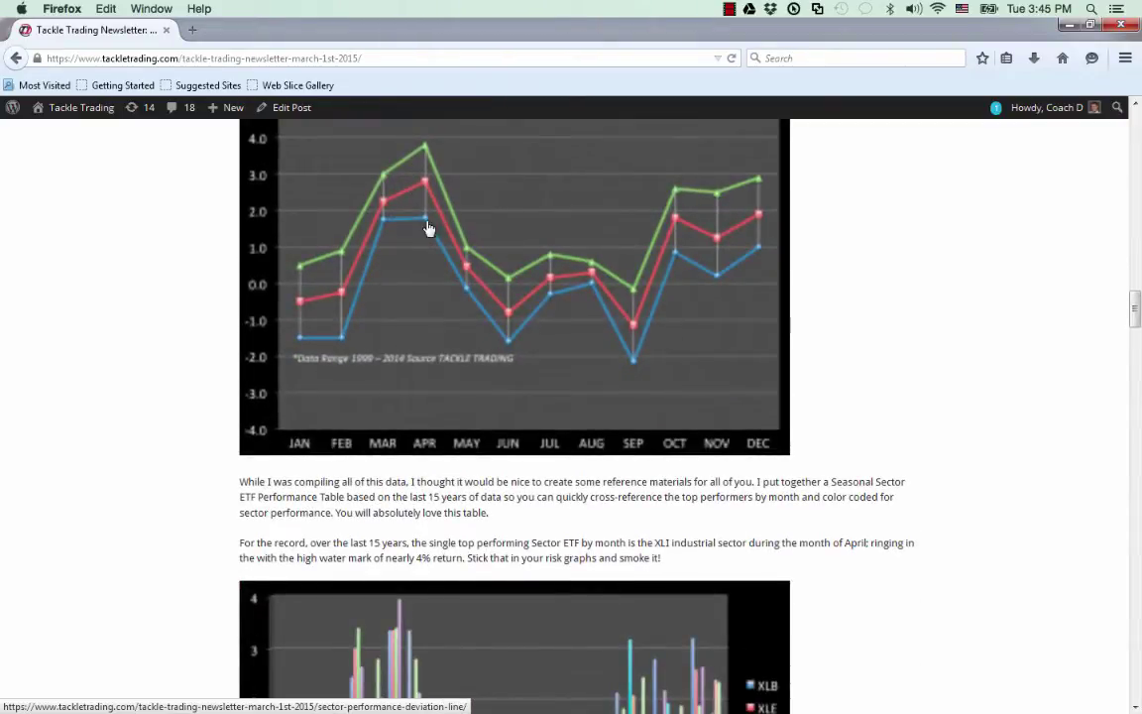
scroll(424, 309, down, 5)
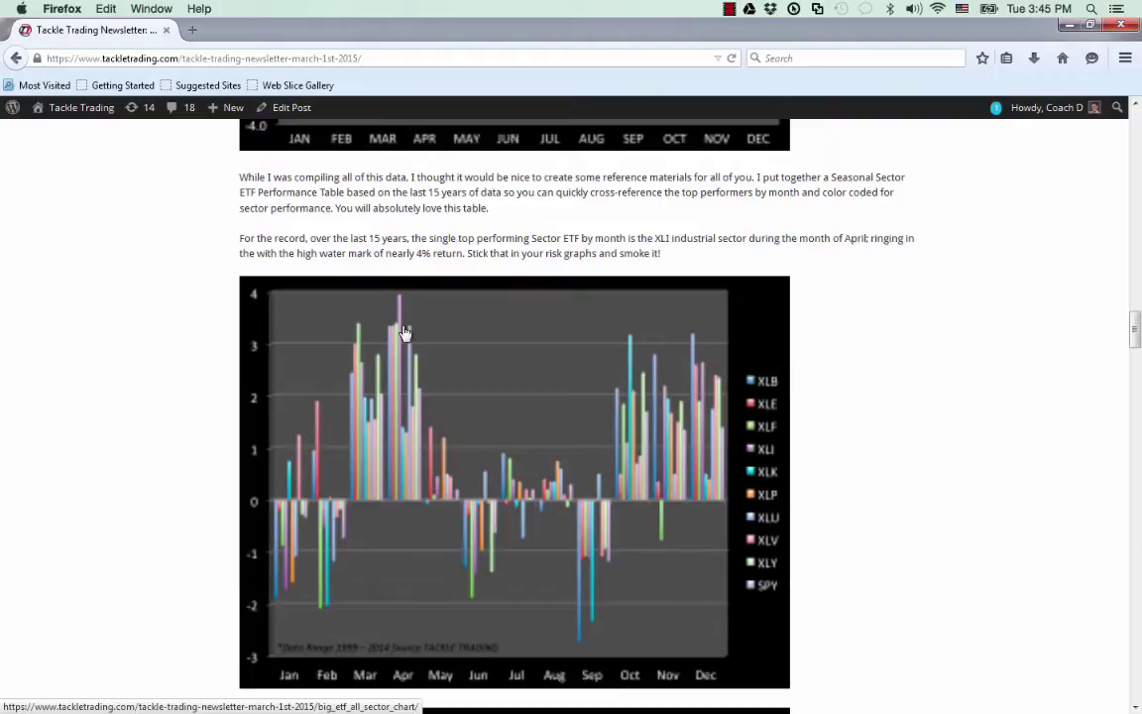
scroll(399, 388, down, 8)
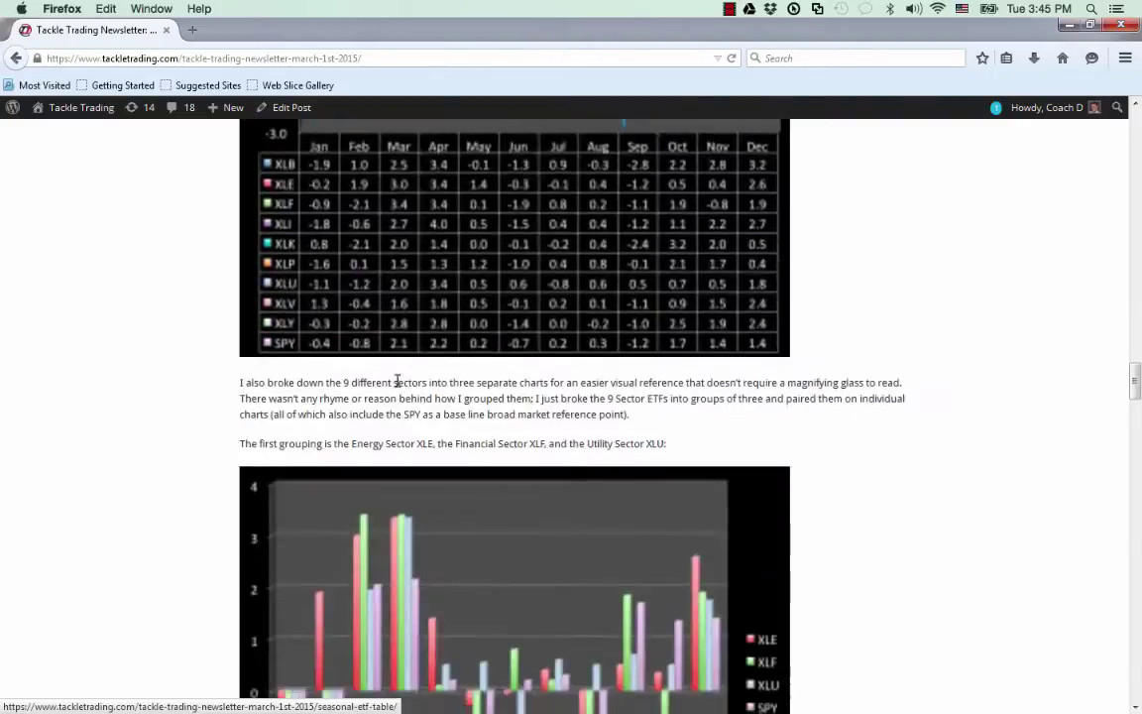
scroll(398, 387, down, 3)
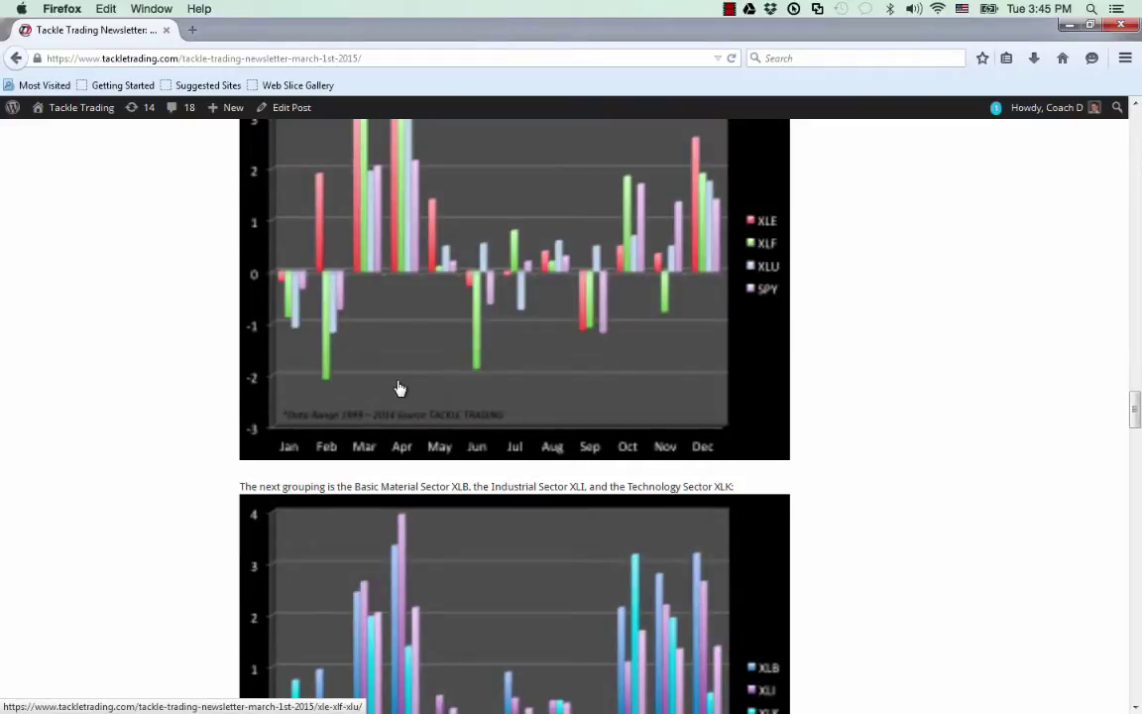
scroll(398, 387, down, 12)
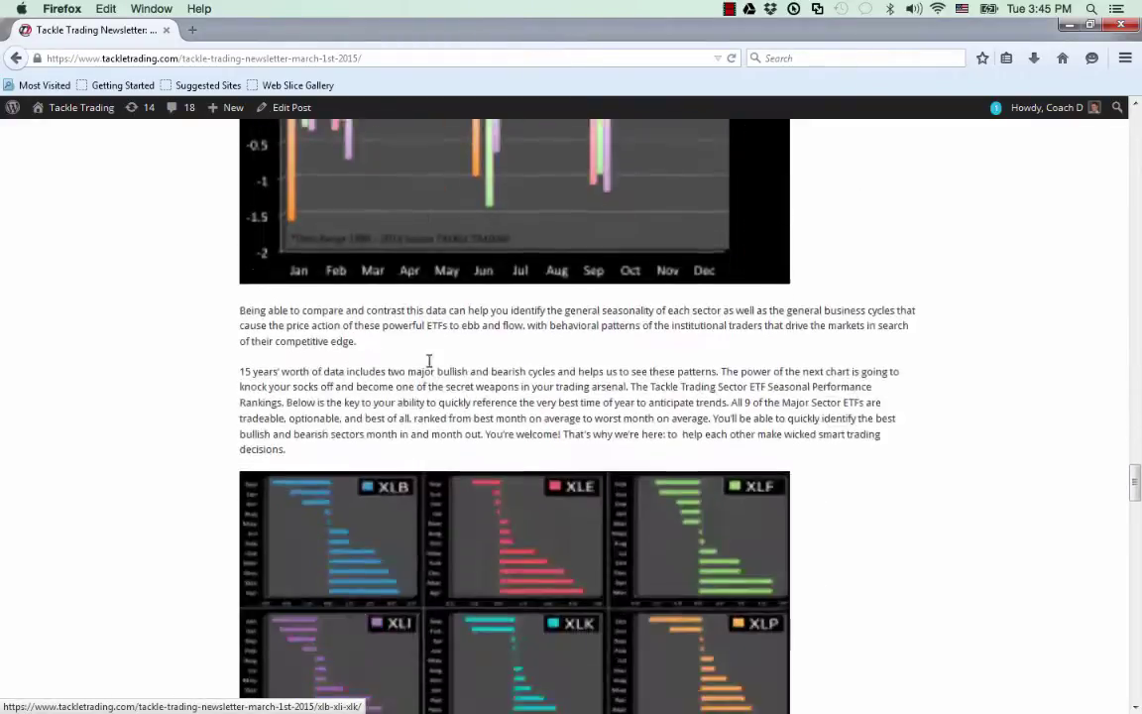
- Open the nine-panel sector ETF seasonal performance rankings image from the newsletter at full size
scroll(429, 361, down, 1)
scroll(429, 361, down, 5)
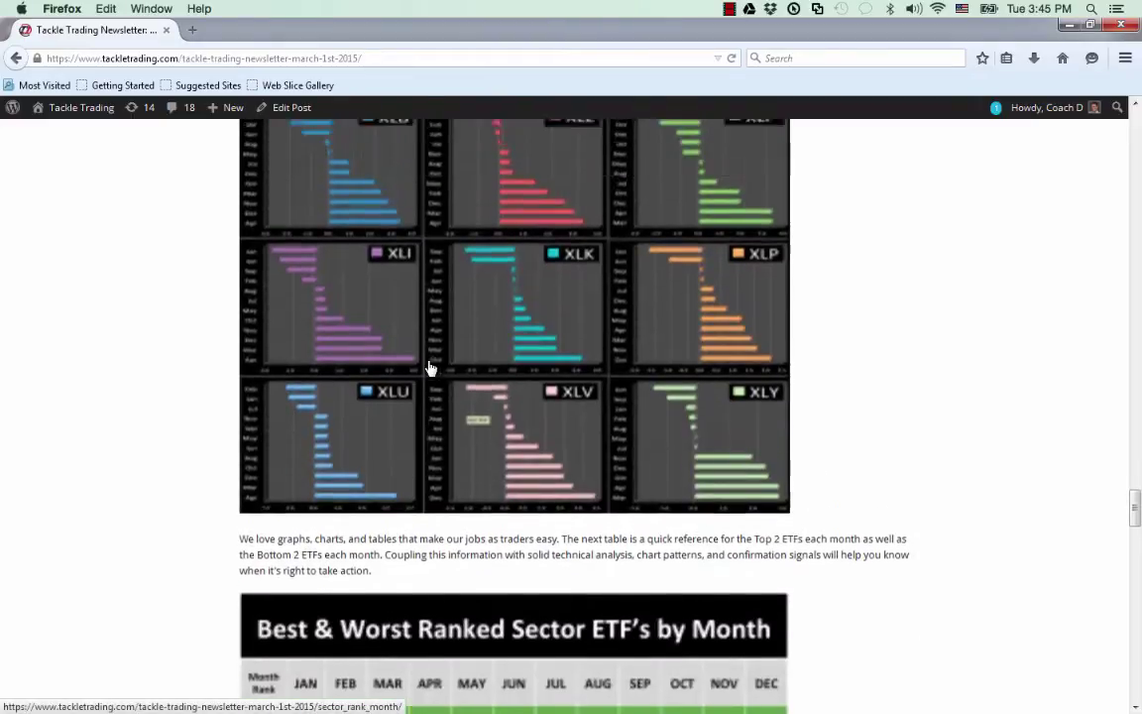
scroll(429, 369, up, 4)
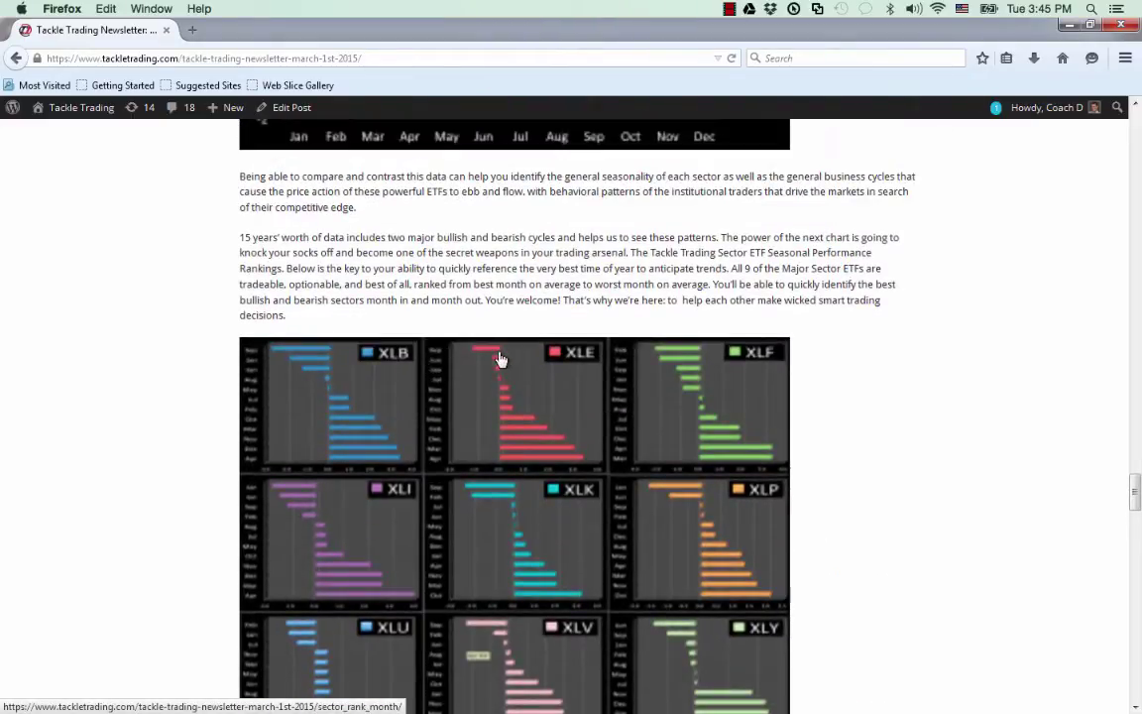
click(570, 466)
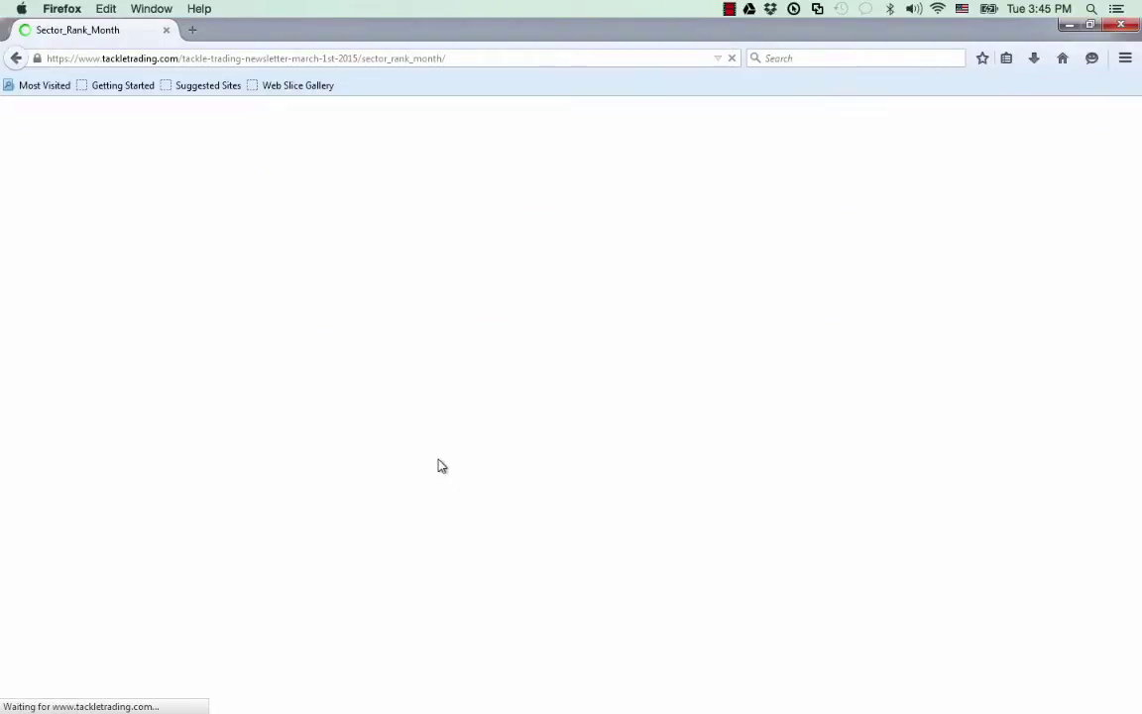
click(340, 456)
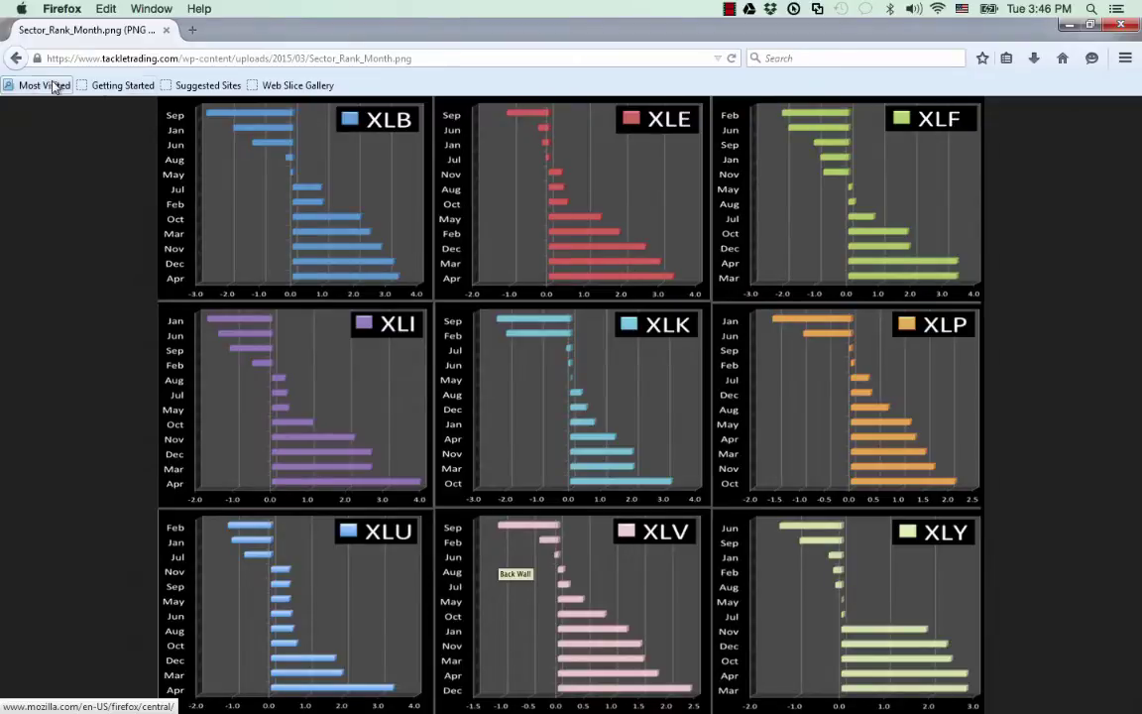
- Return to the newsletter article and examine the Best & Worst Ranked Sector ETF's by Month table and the quarterly cycle diagram
click(16, 59)
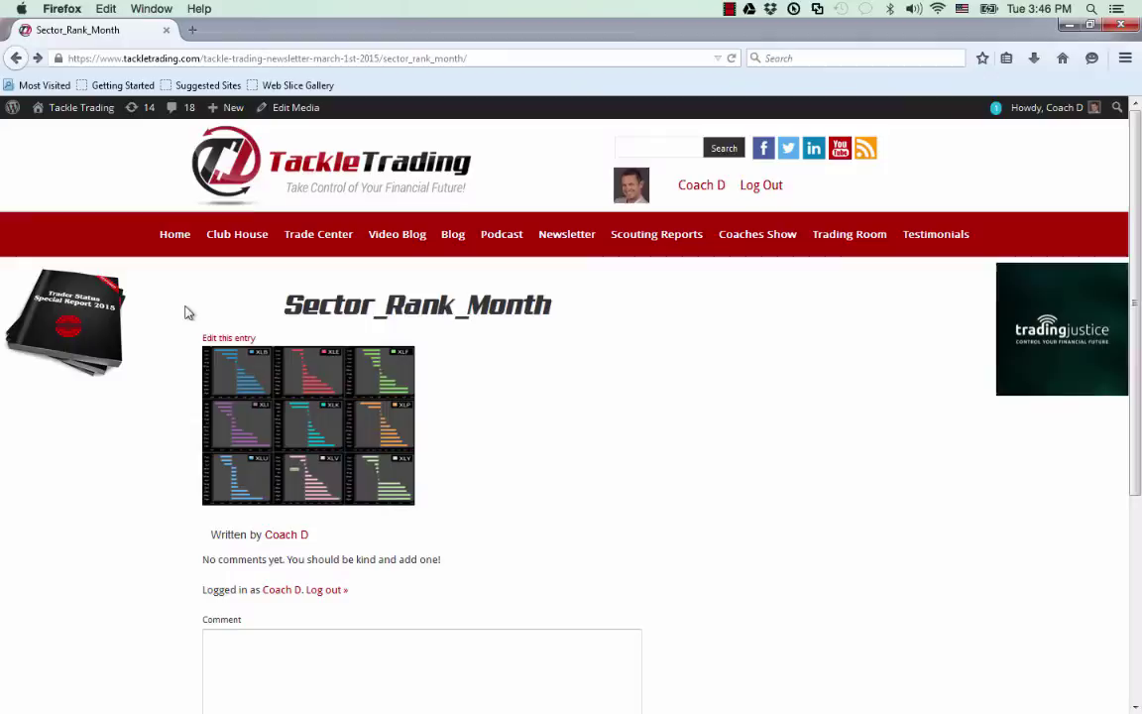
click(20, 63)
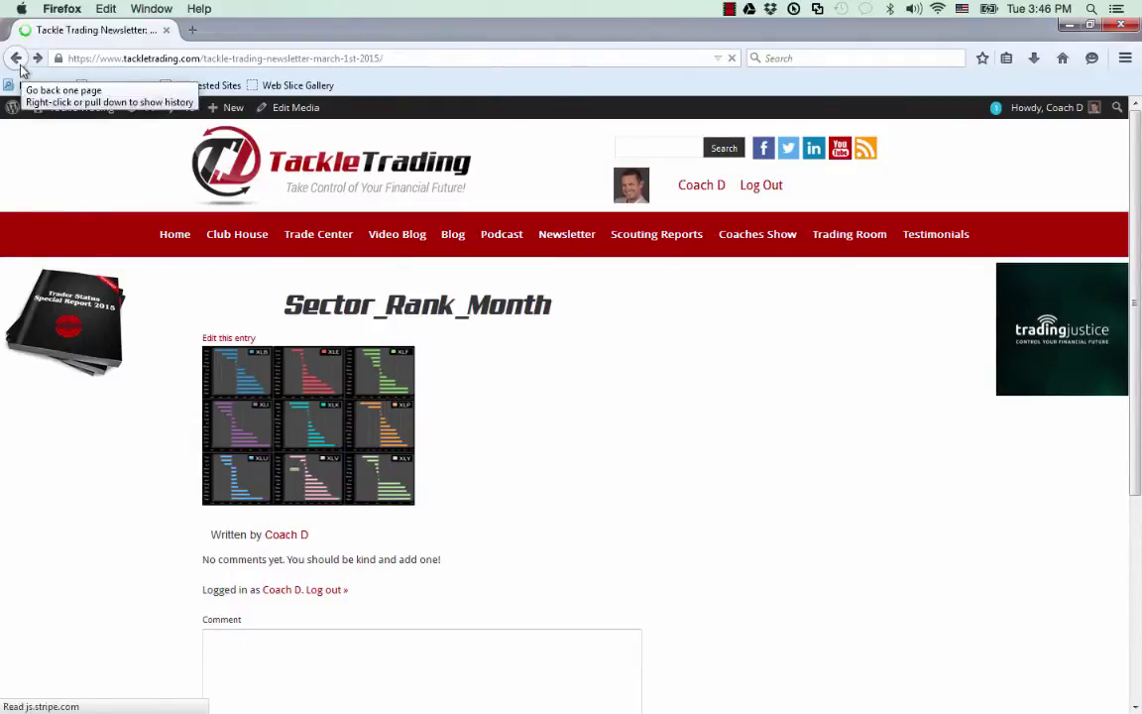
scroll(525, 528, down, 10)
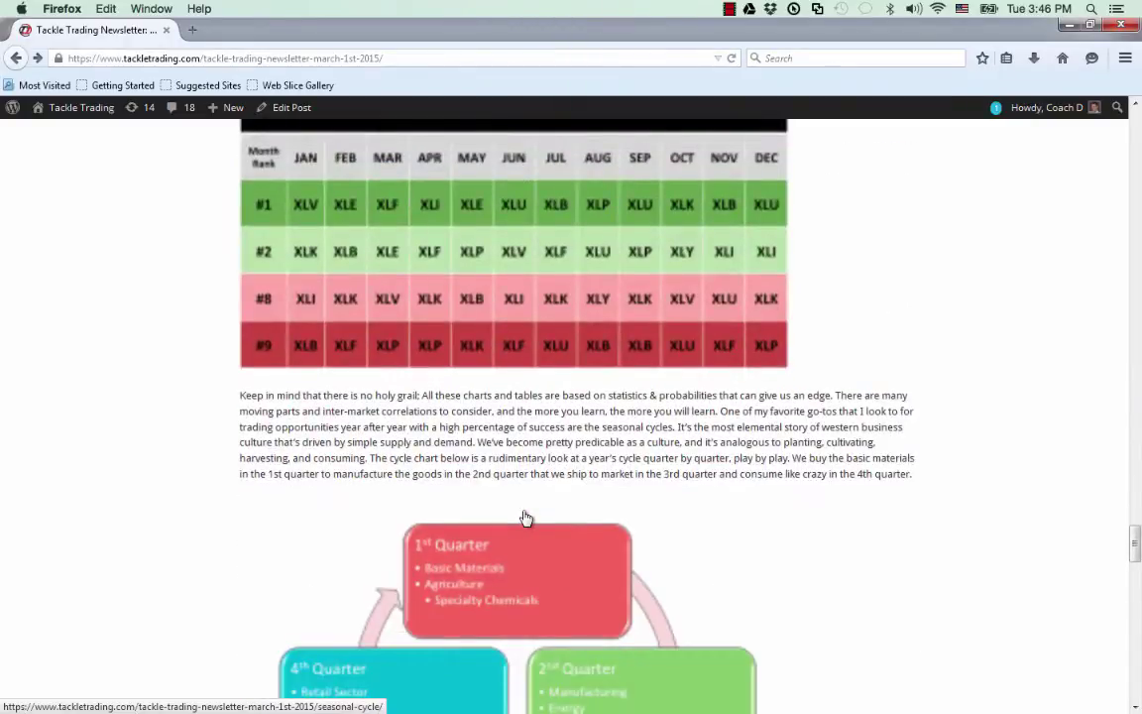
scroll(525, 518, down, 5)
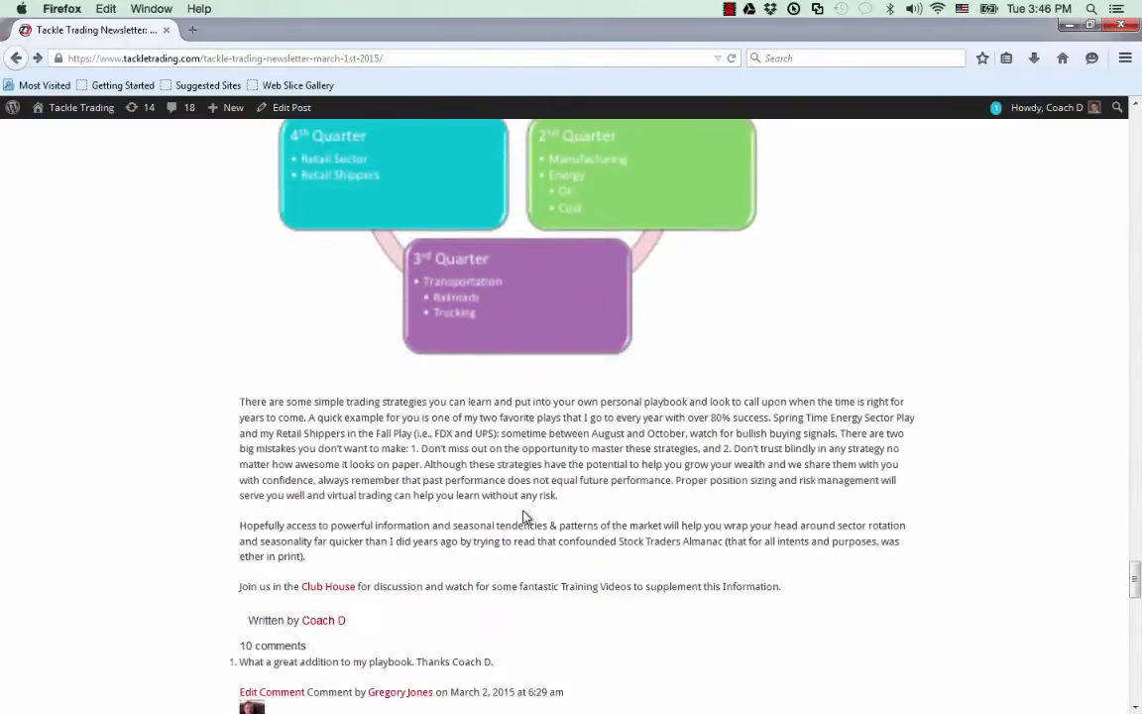
scroll(526, 519, up, 4)
scroll(524, 515, up, 4)
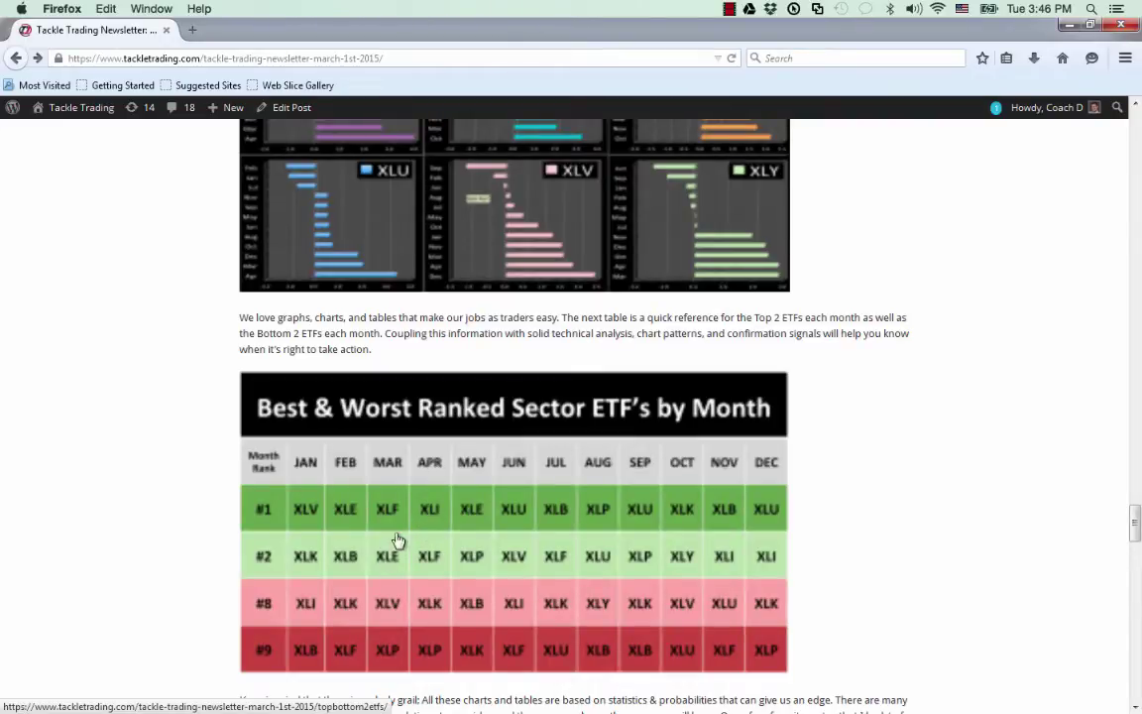
scroll(416, 534, down, 10)
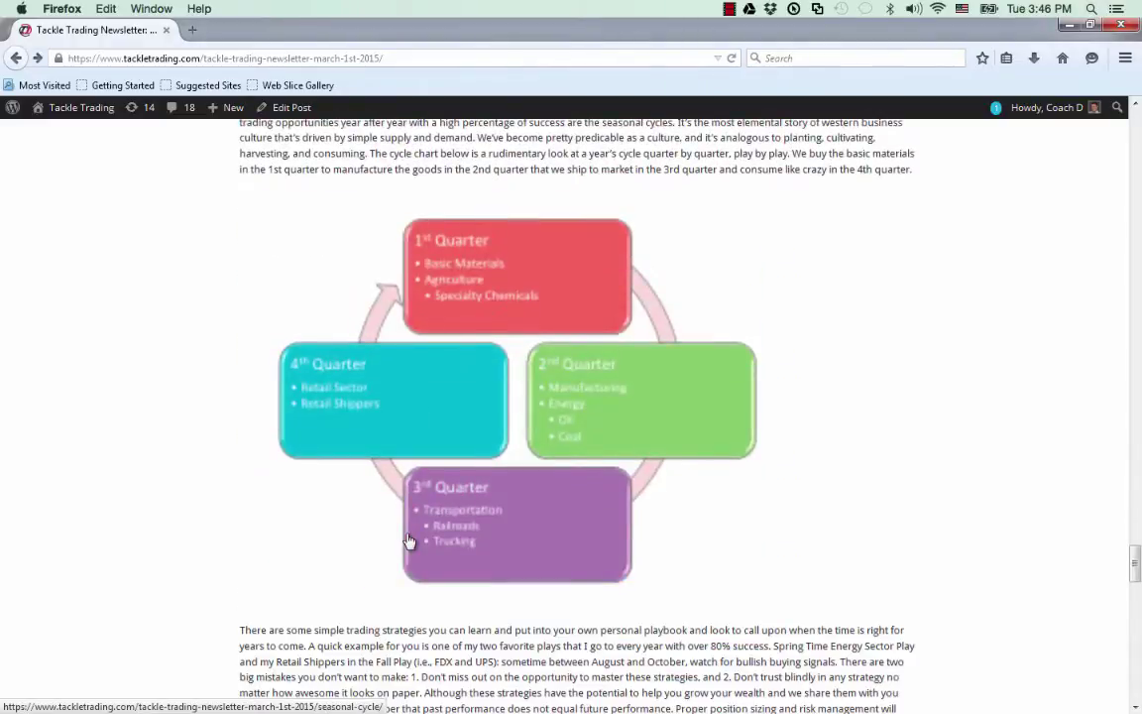
- Read through the newsletter's closing trading strategies and the reader comments below the article
scroll(406, 541, down, 12)
scroll(406, 540, up, 8)
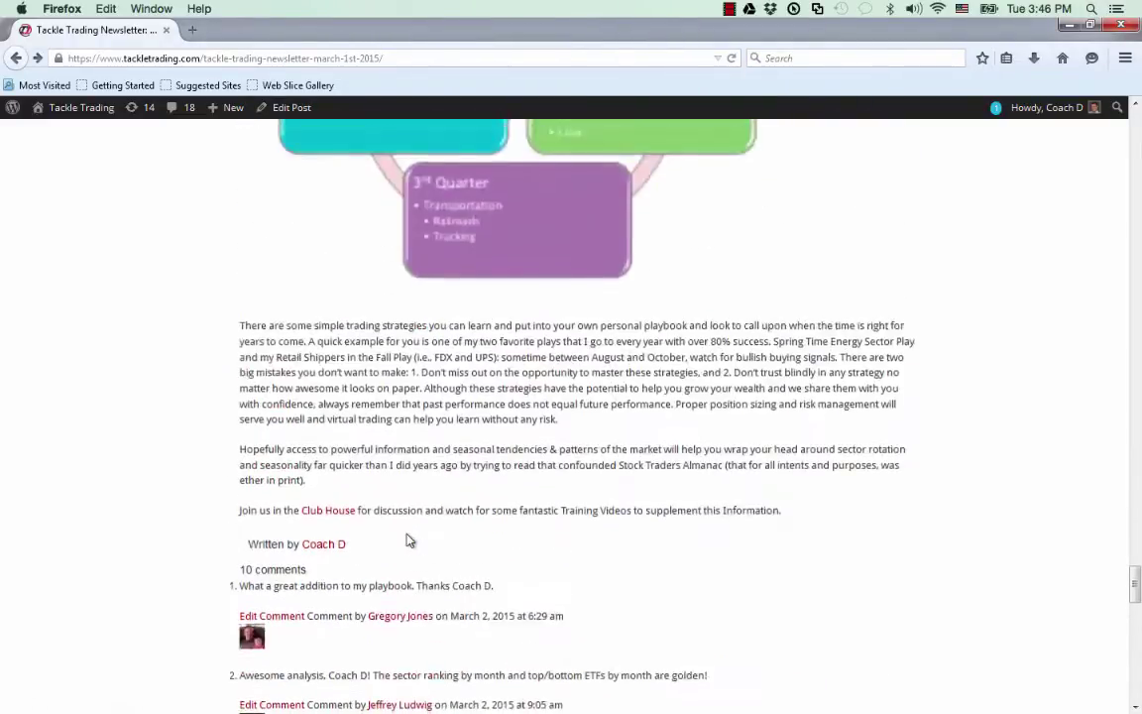
scroll(406, 540, down, 10)
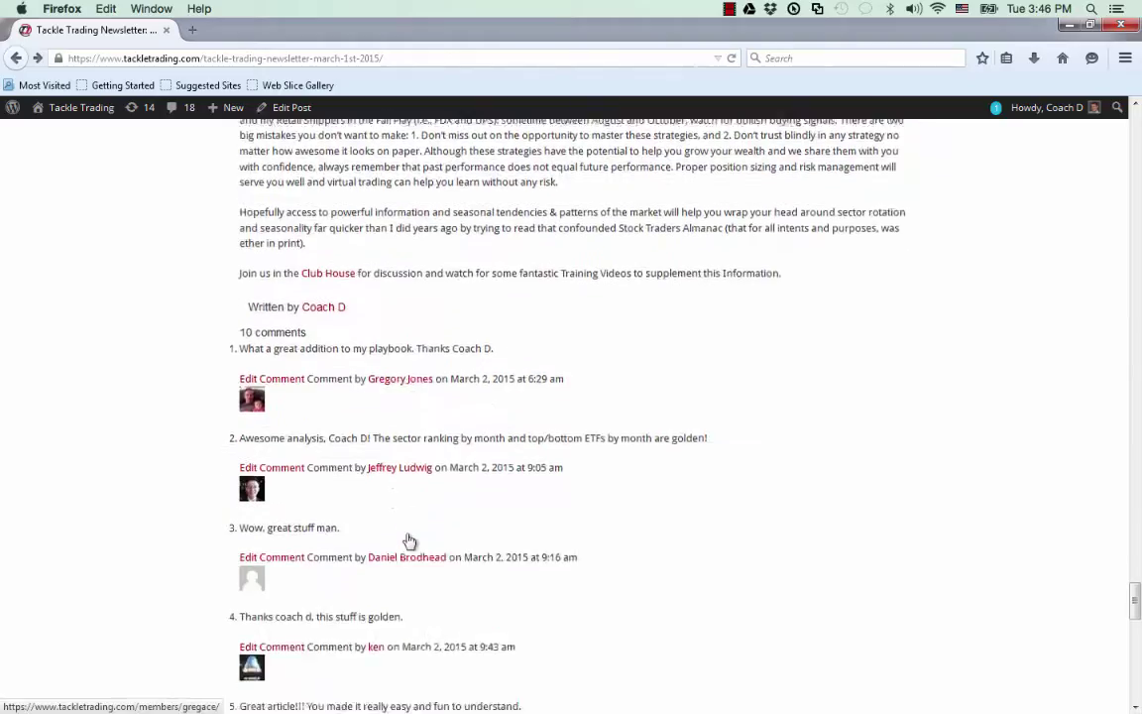
scroll(409, 538, down, 6)
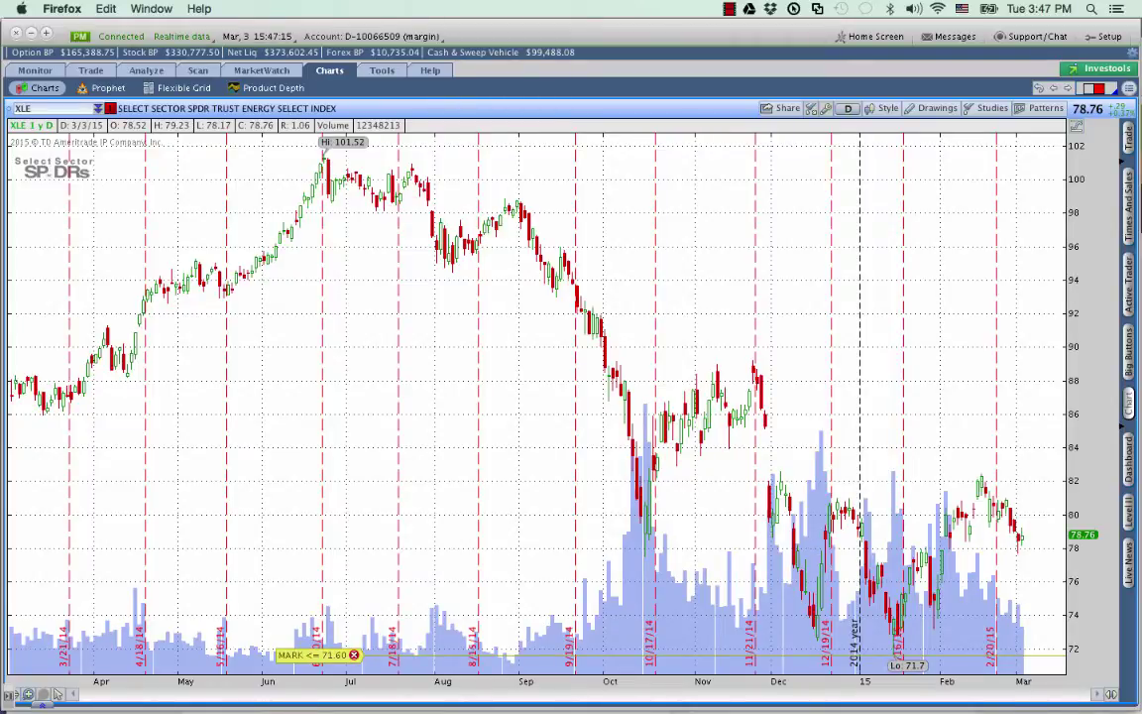
- Switch to Option Dynamics and open a new daily chart for the symbol XLE
key(super+Tab)
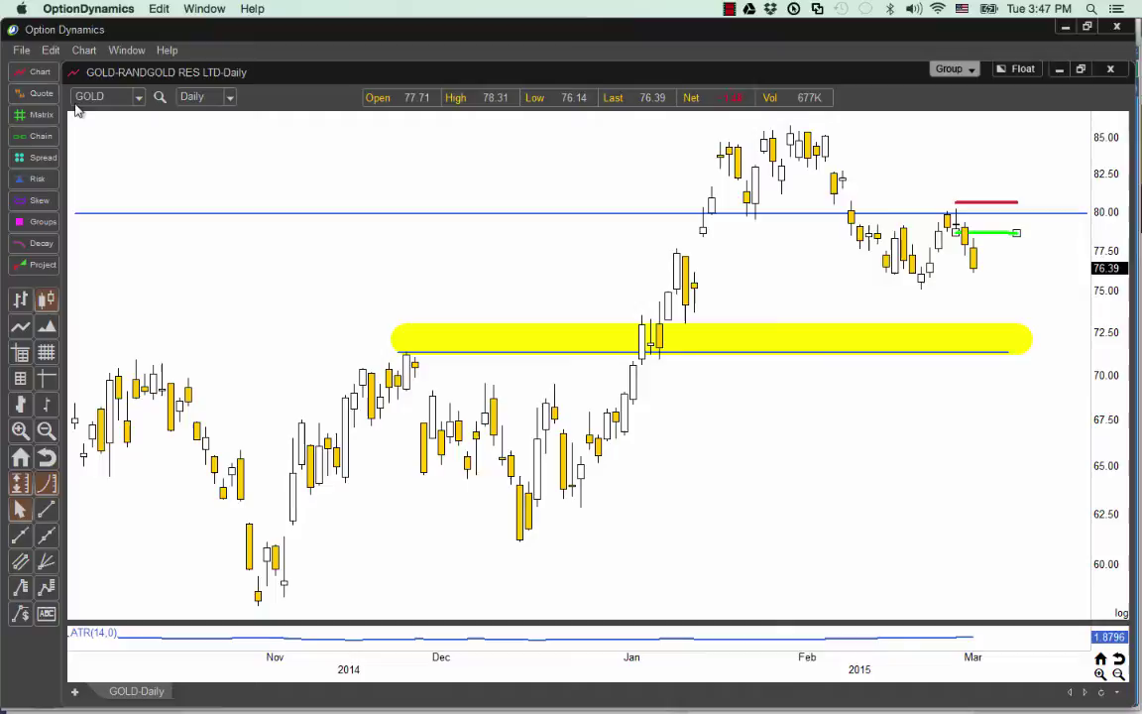
click(36, 72)
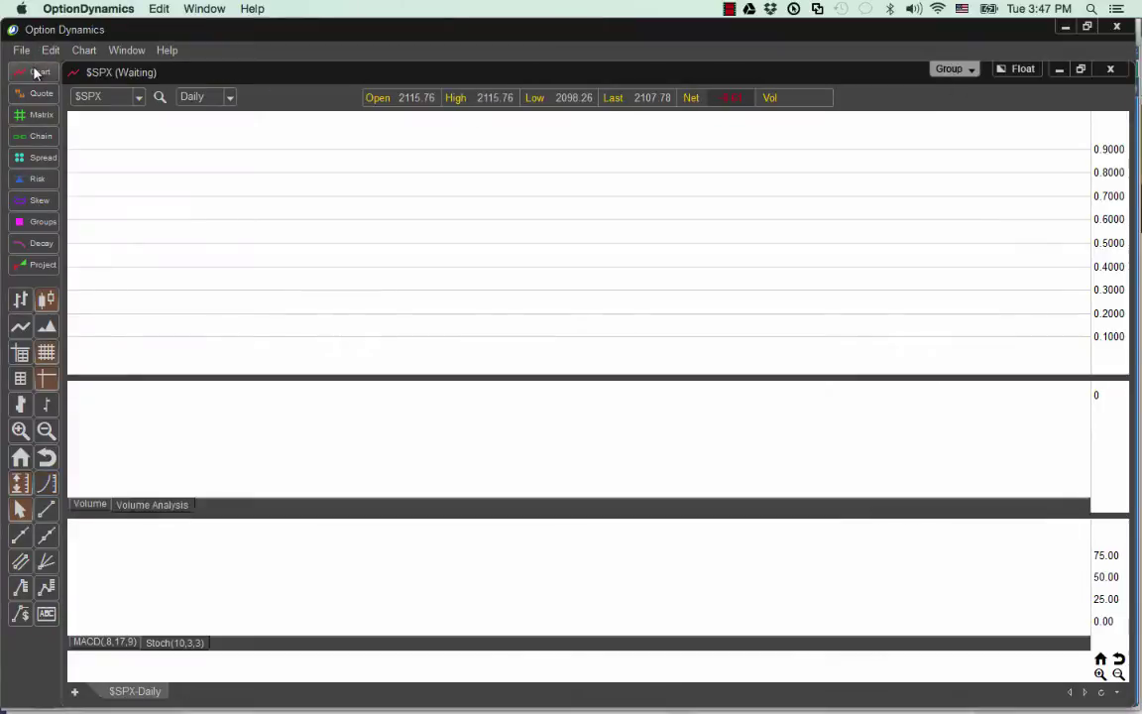
click(112, 97)
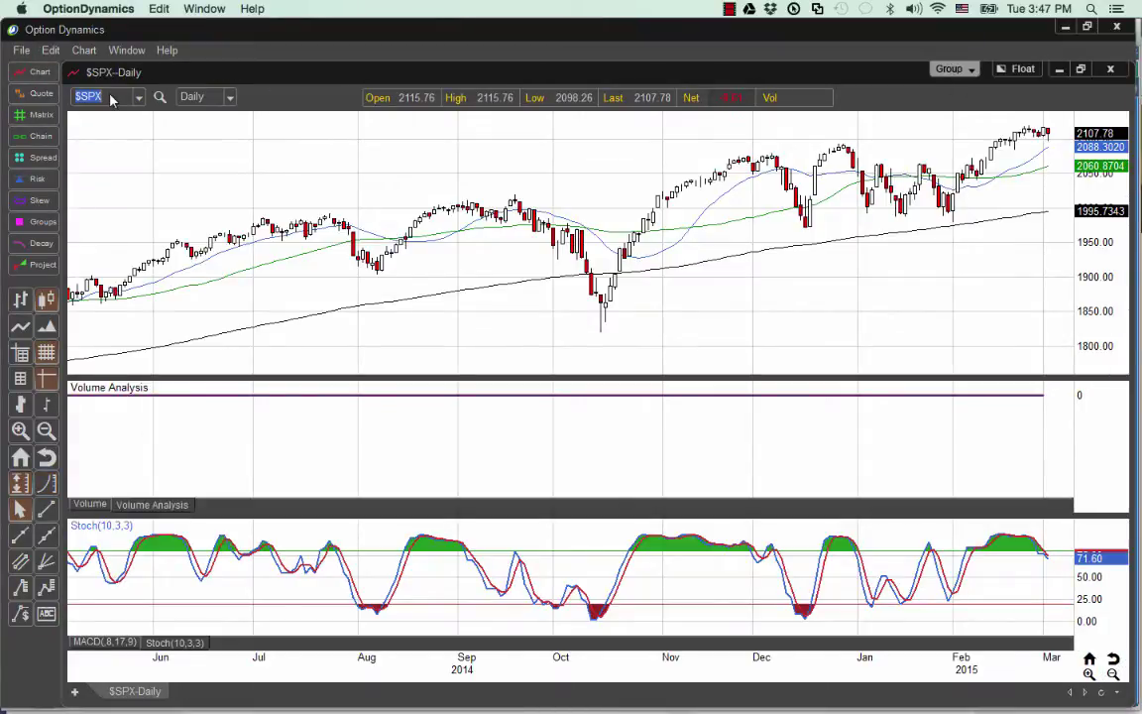
text(XLE)
key(Return)
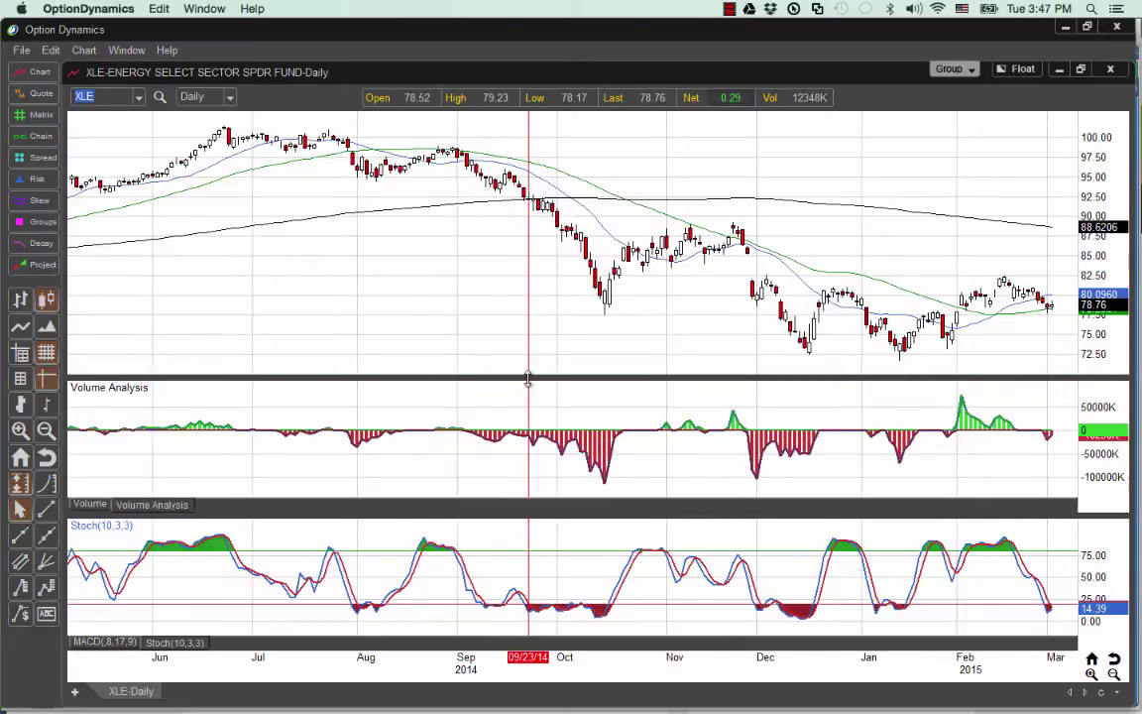
- Enlarge the XLE price pane by collapsing the volume and stochastic panes, and leave empty space after the latest candles
drag(529, 378, 528, 492)
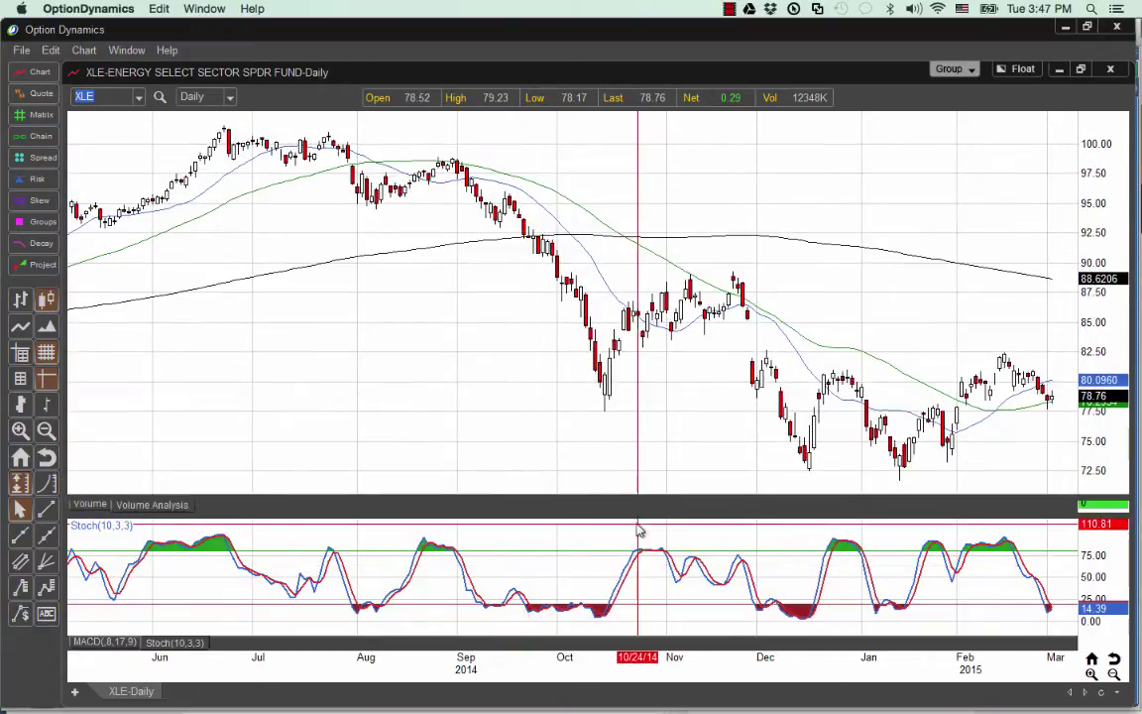
drag(639, 513, 635, 606)
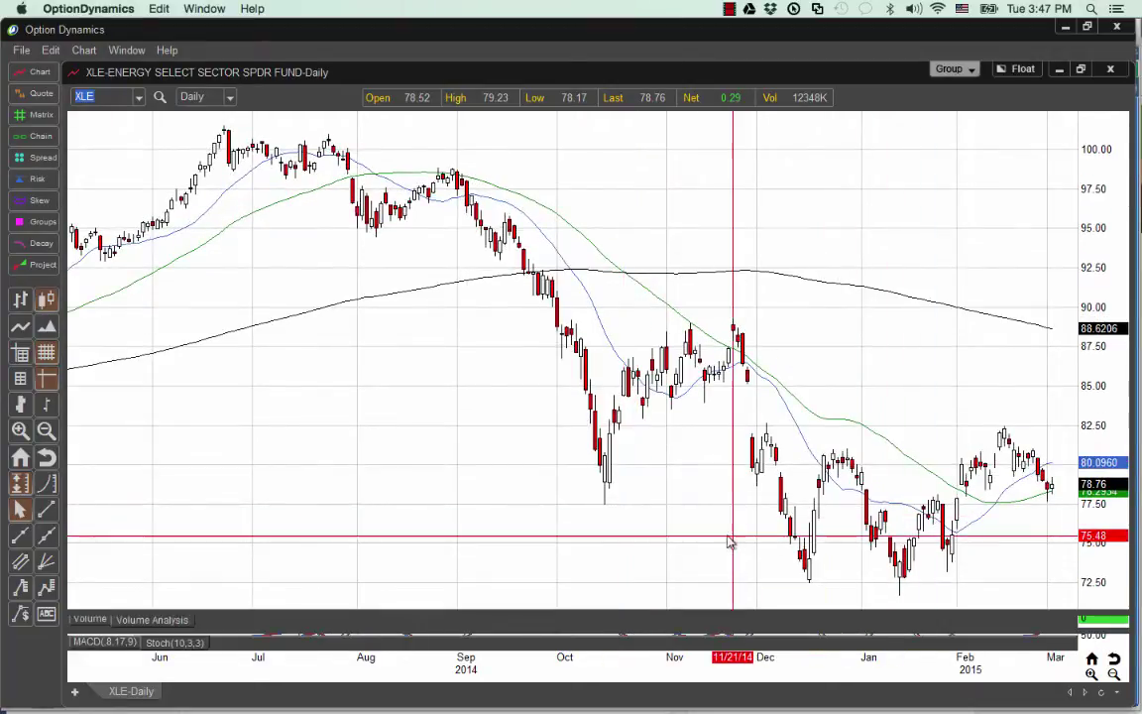
drag(734, 540, 631, 540)
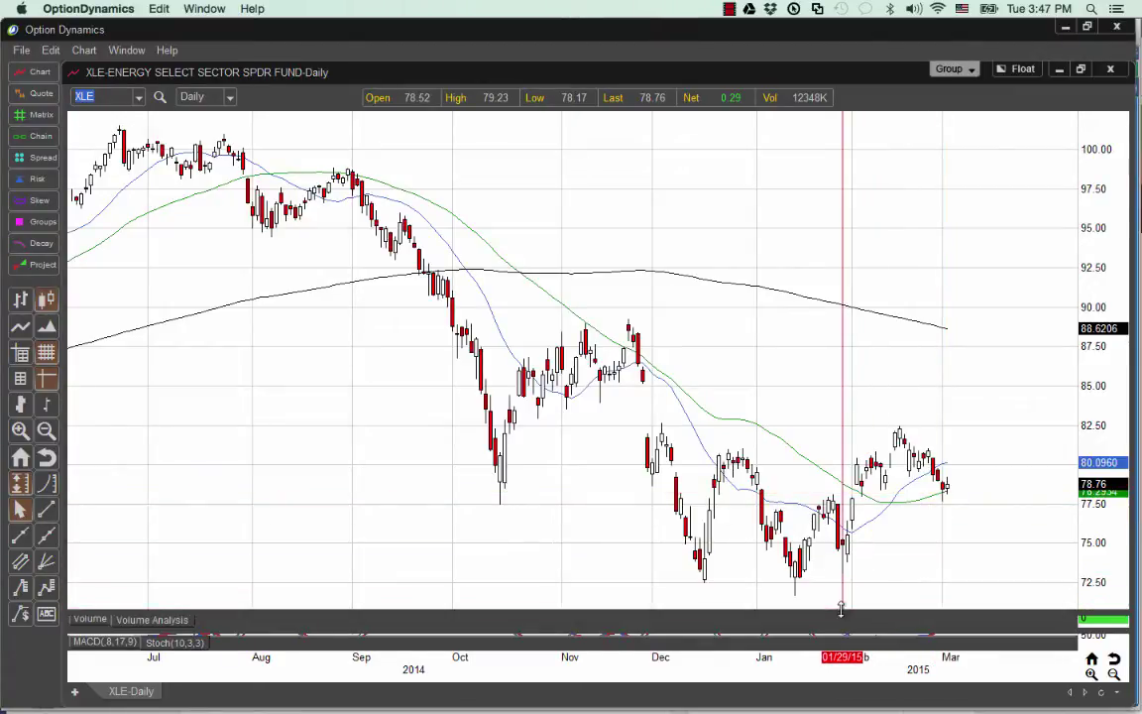
- Expand the XLE volume pane to compare Volume with Volume Analysis, and shrink it back to a thin strip under the price chart
drag(841, 612, 841, 523)
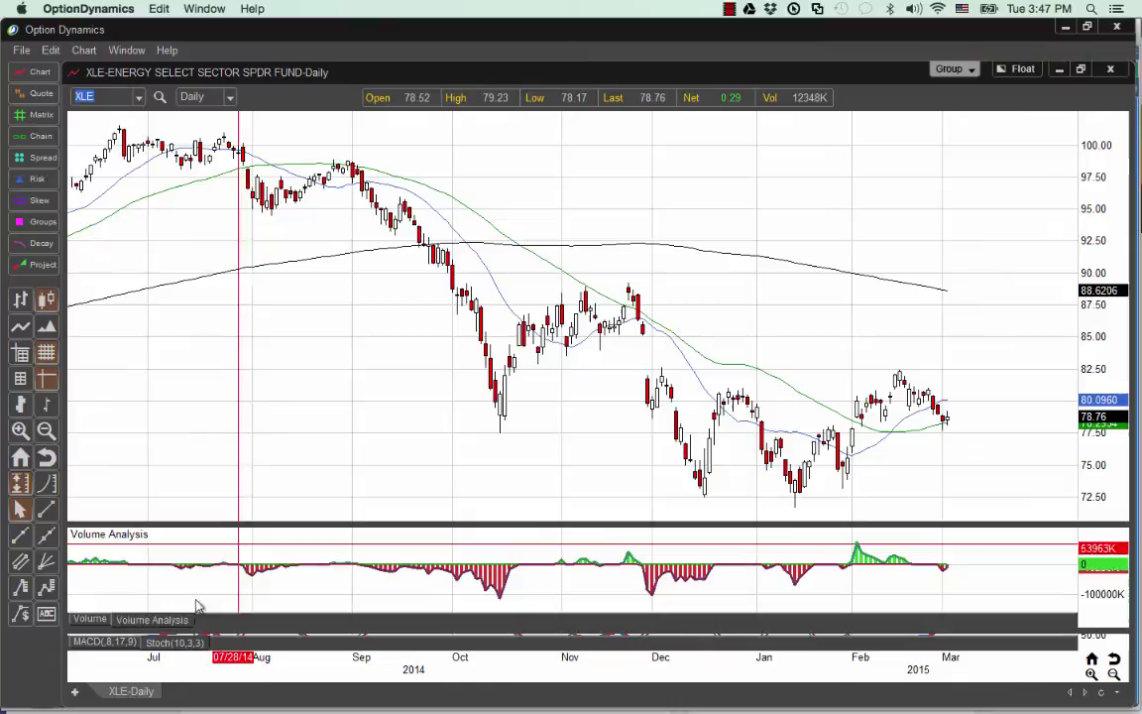
click(90, 620)
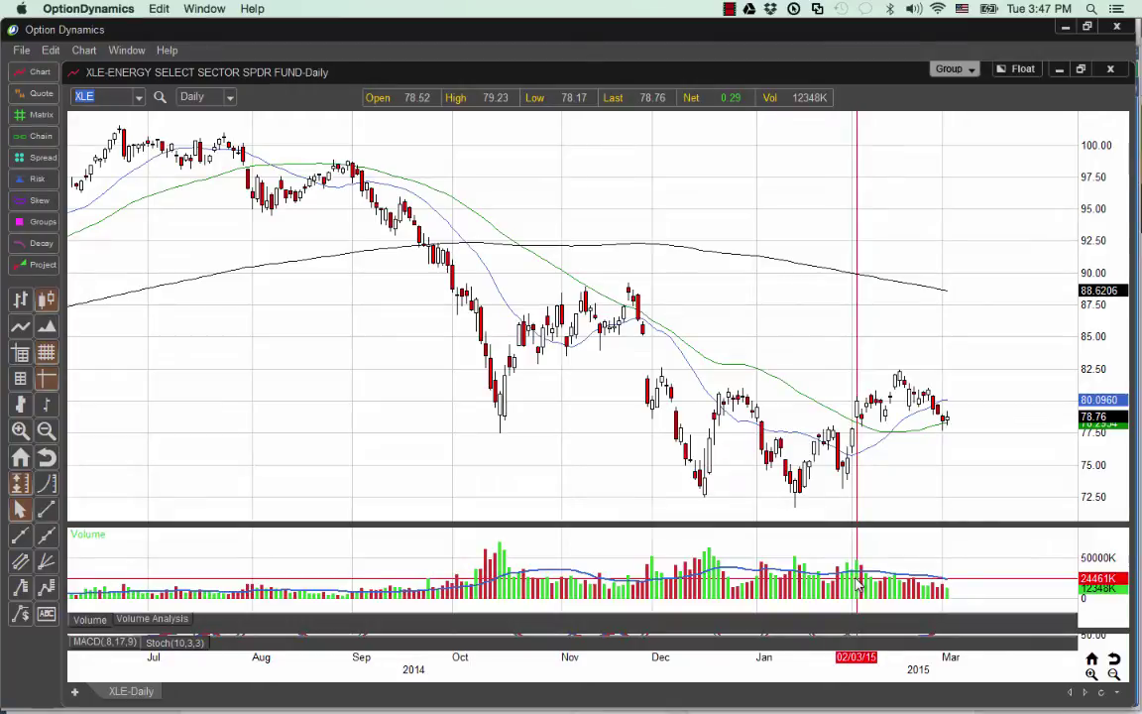
click(150, 619)
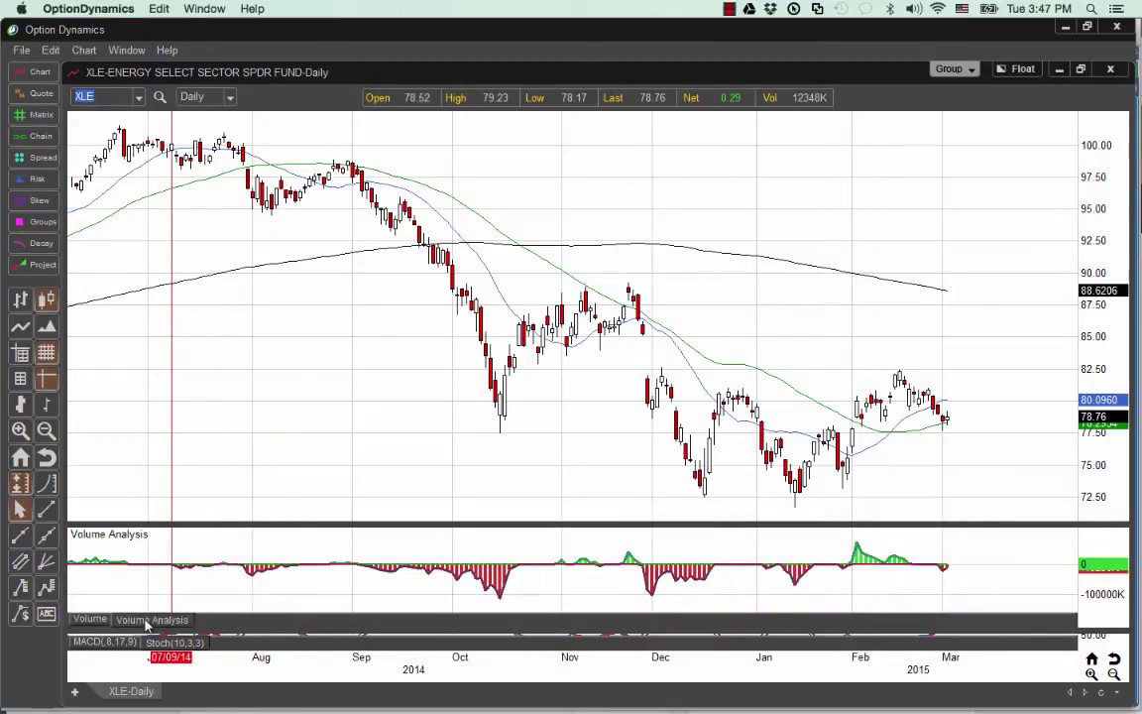
drag(768, 523, 770, 461)
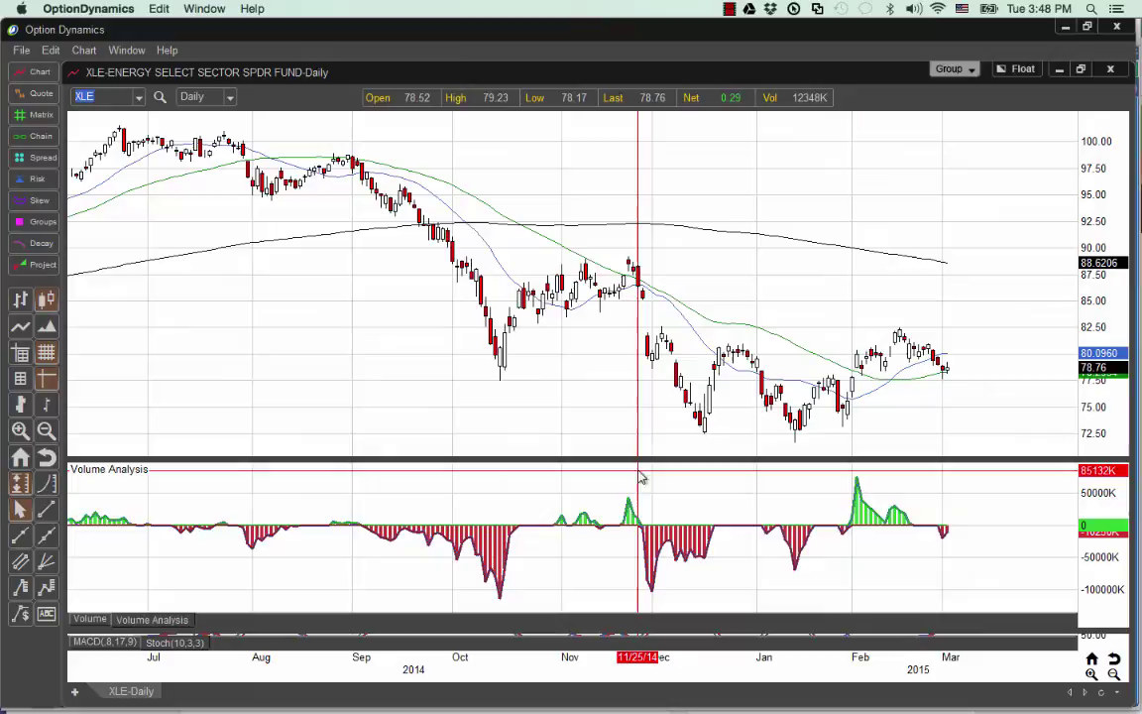
drag(643, 459, 633, 578)
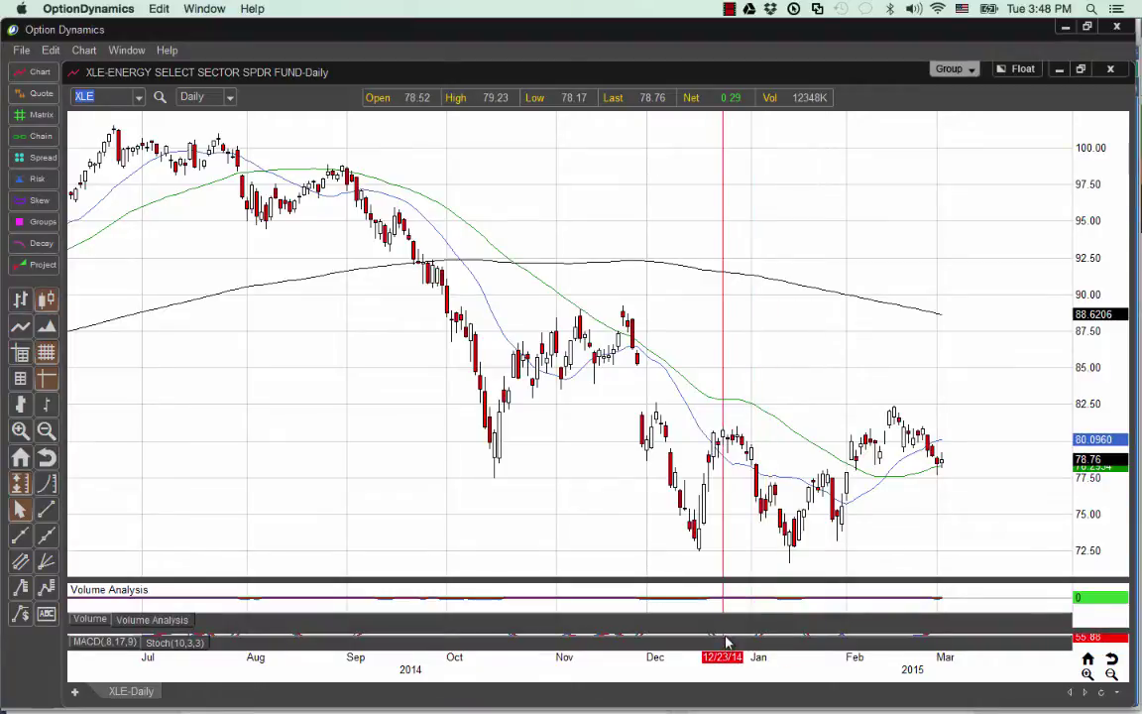
- Enlarge the lower indicator pane to view the stochastic, and switch it to MACD(8,17,9)
drag(726, 626, 727, 496)
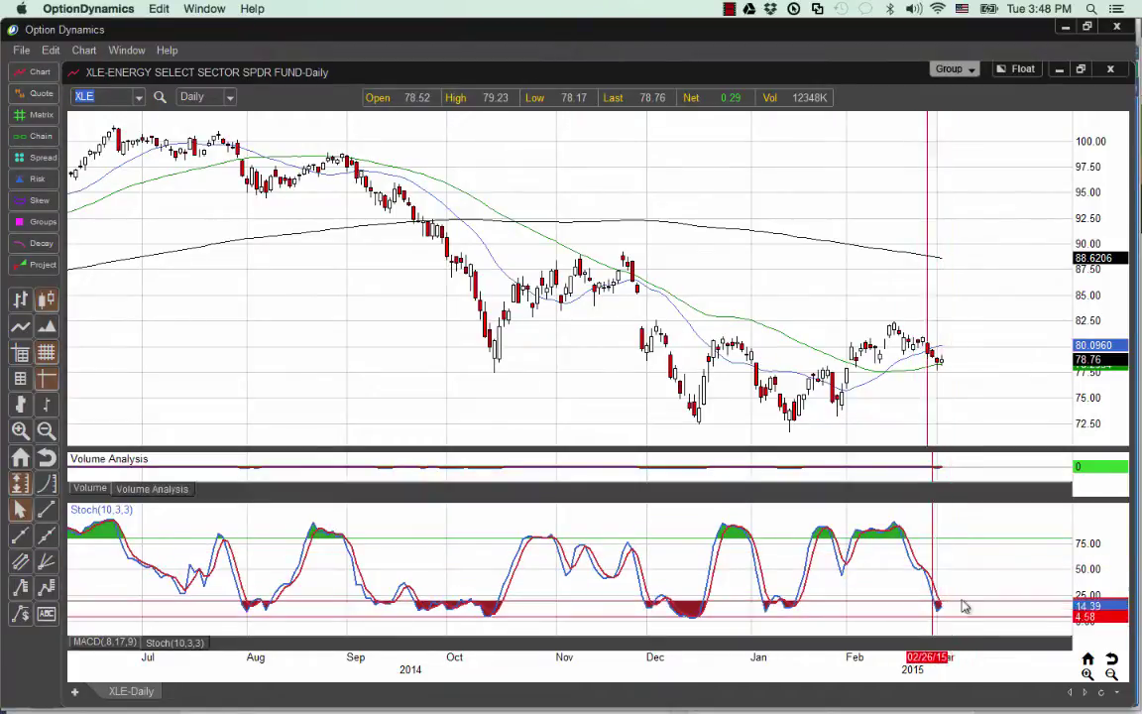
click(94, 643)
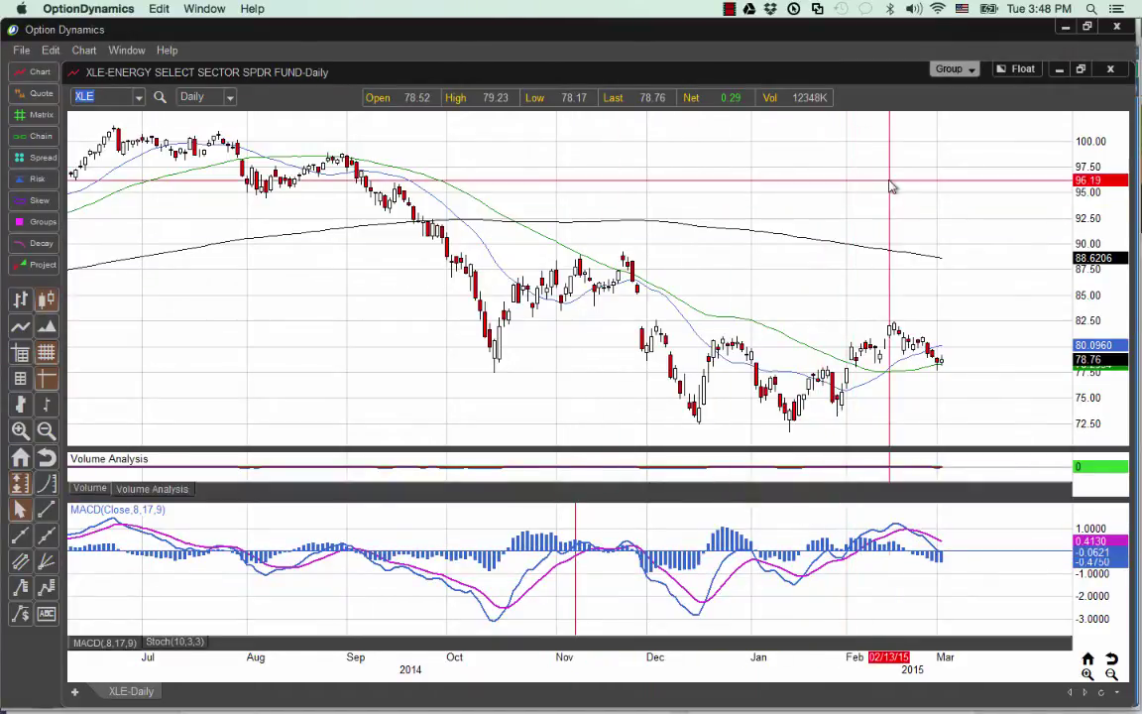
- View XLE on the Weekly interval, return to Daily, and leave empty space after the latest candles
click(232, 98)
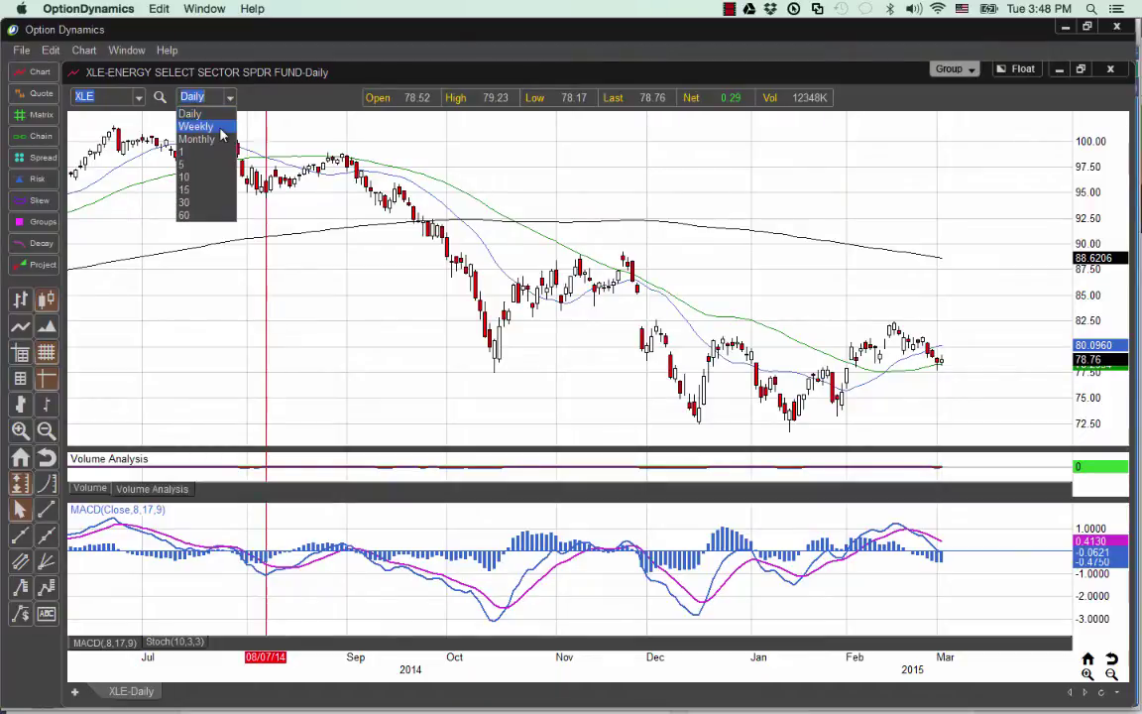
click(216, 127)
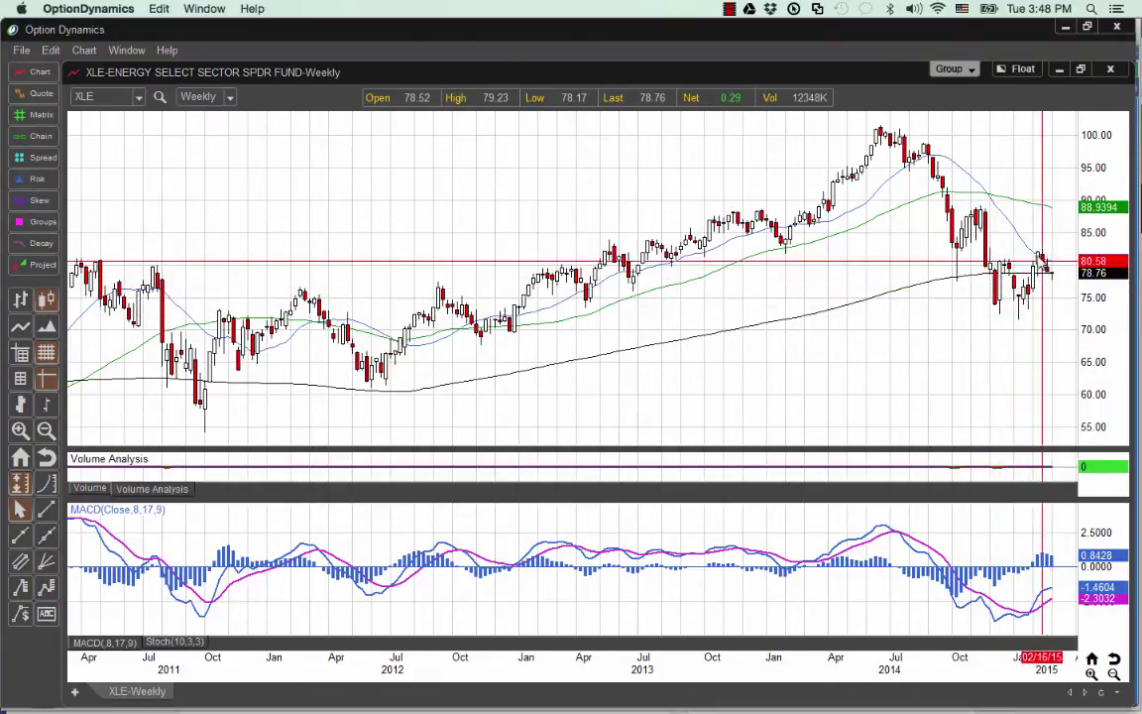
click(227, 103)
click(198, 115)
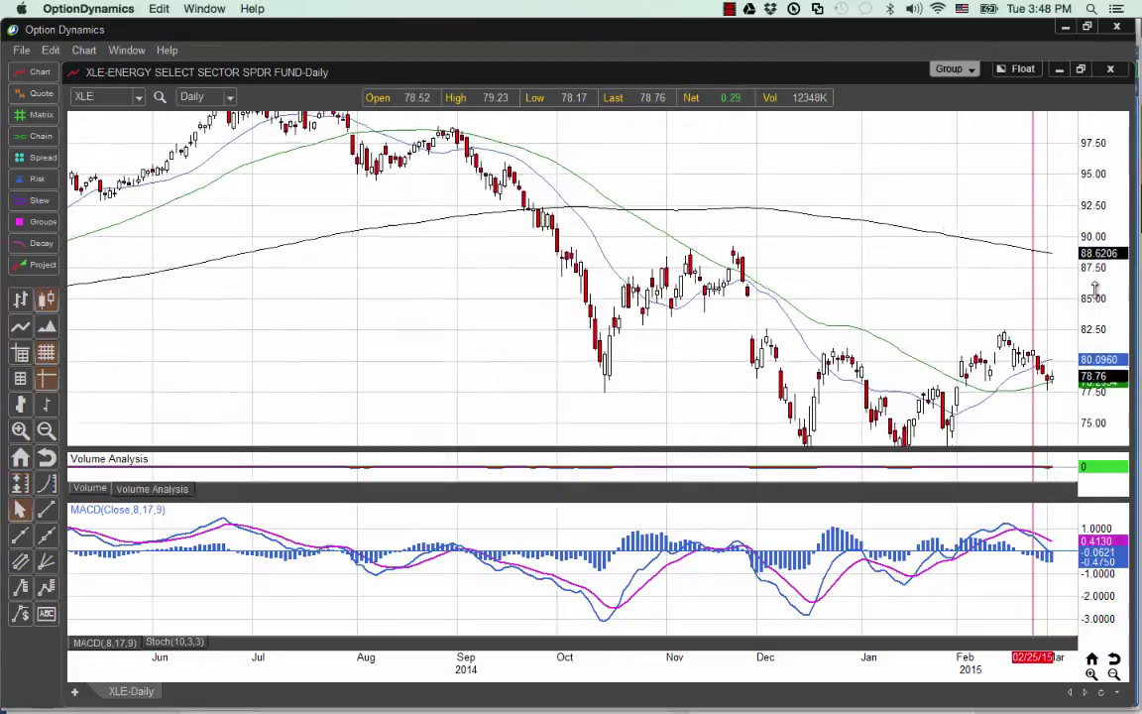
drag(955, 347, 764, 307)
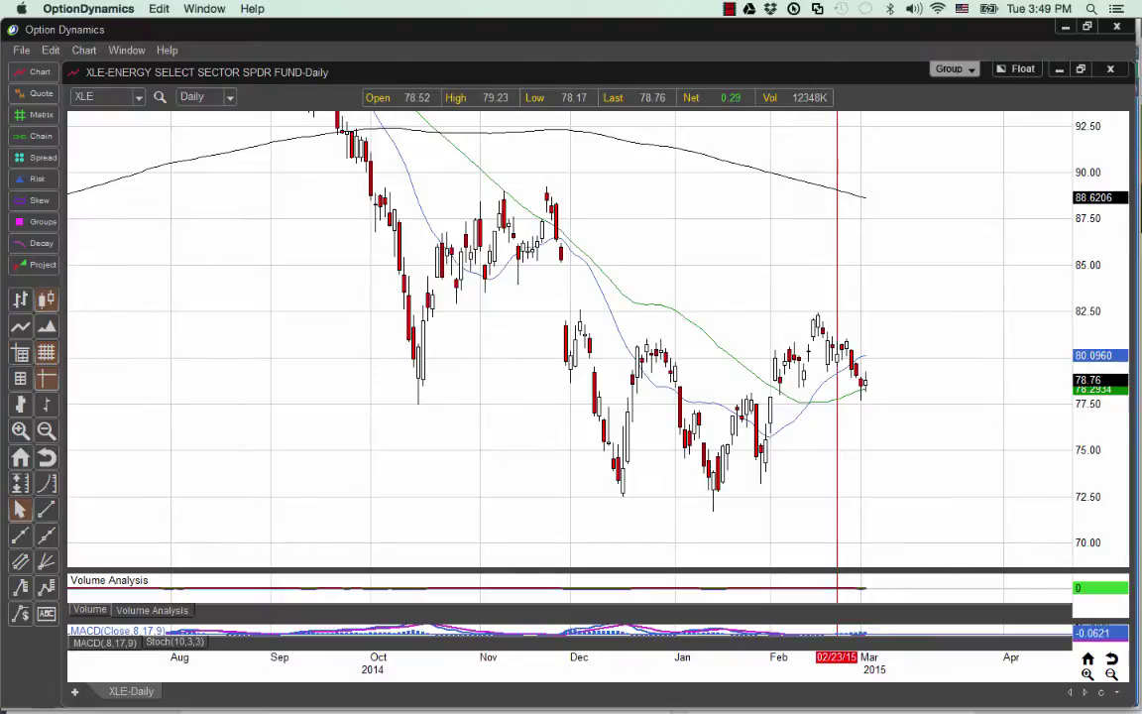
- Switch to thinkorswim and set the XLE chart mode to Seasonality
key(super+Tab)
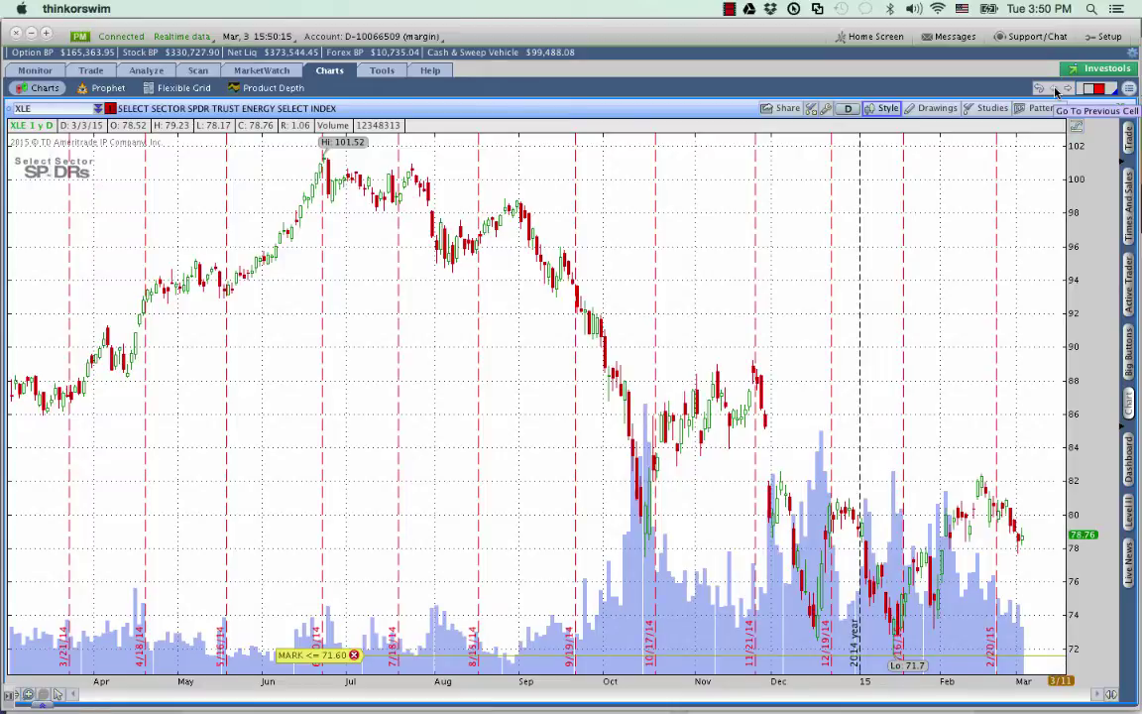
click(885, 110)
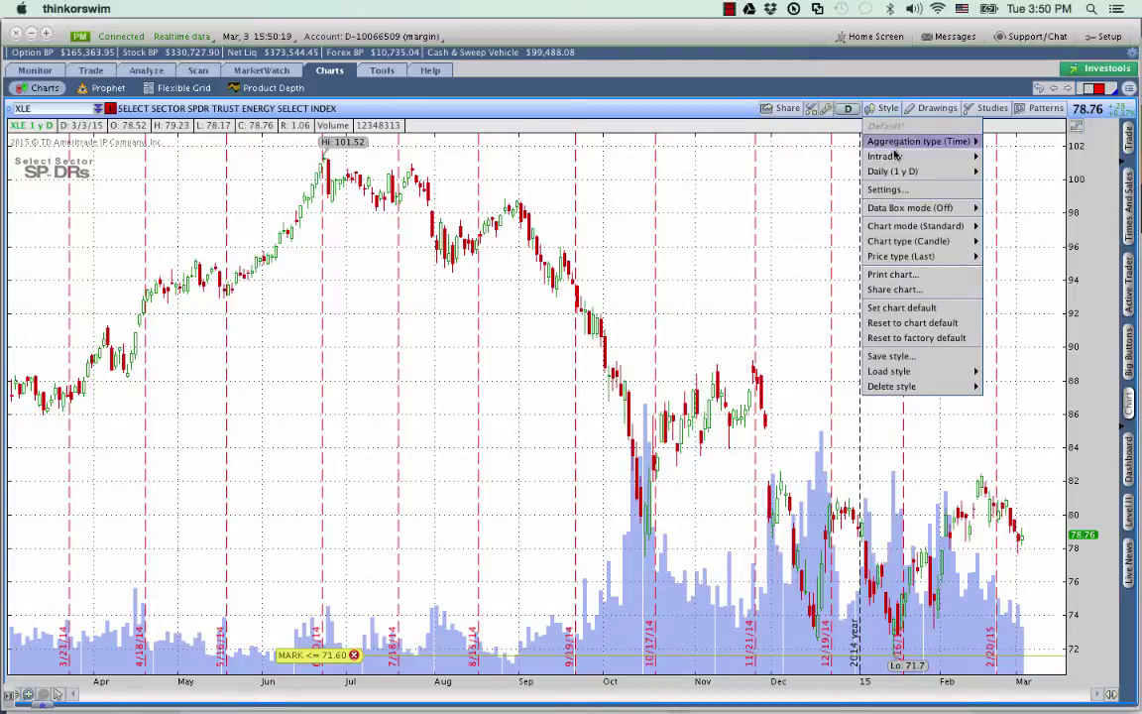
mouse_move(908, 226)
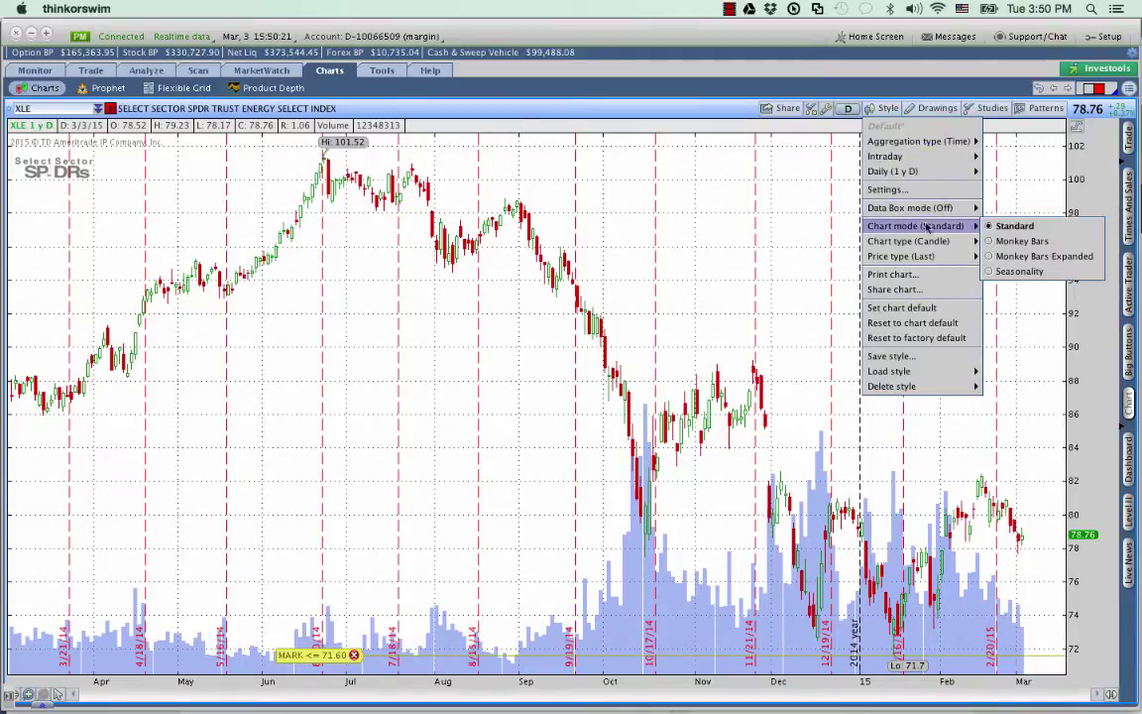
click(1011, 272)
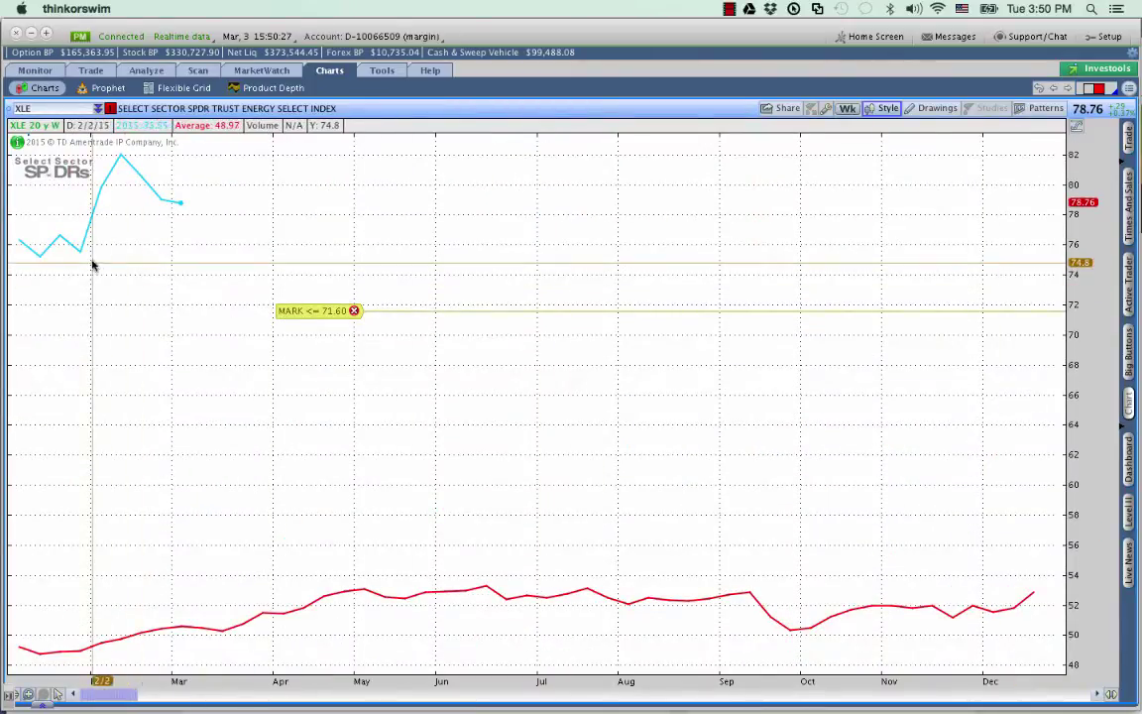
- View the XLE seasonality chart with the 20 Y : M time frame, and change it to 20 Y : D
click(848, 109)
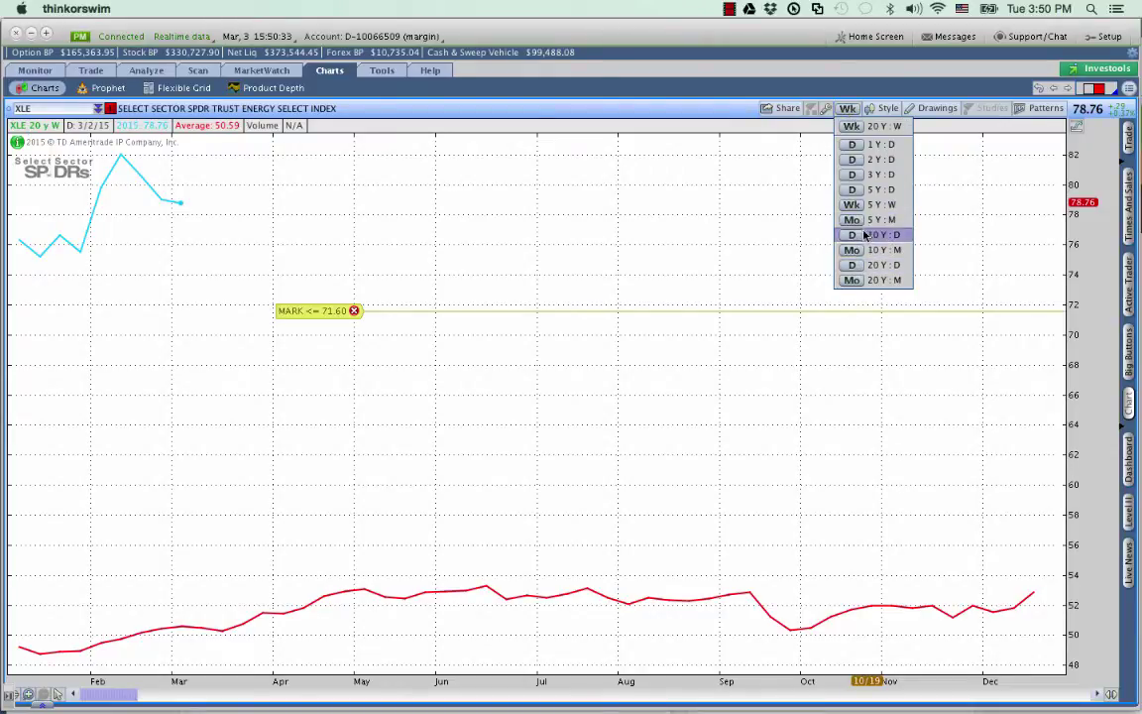
click(851, 281)
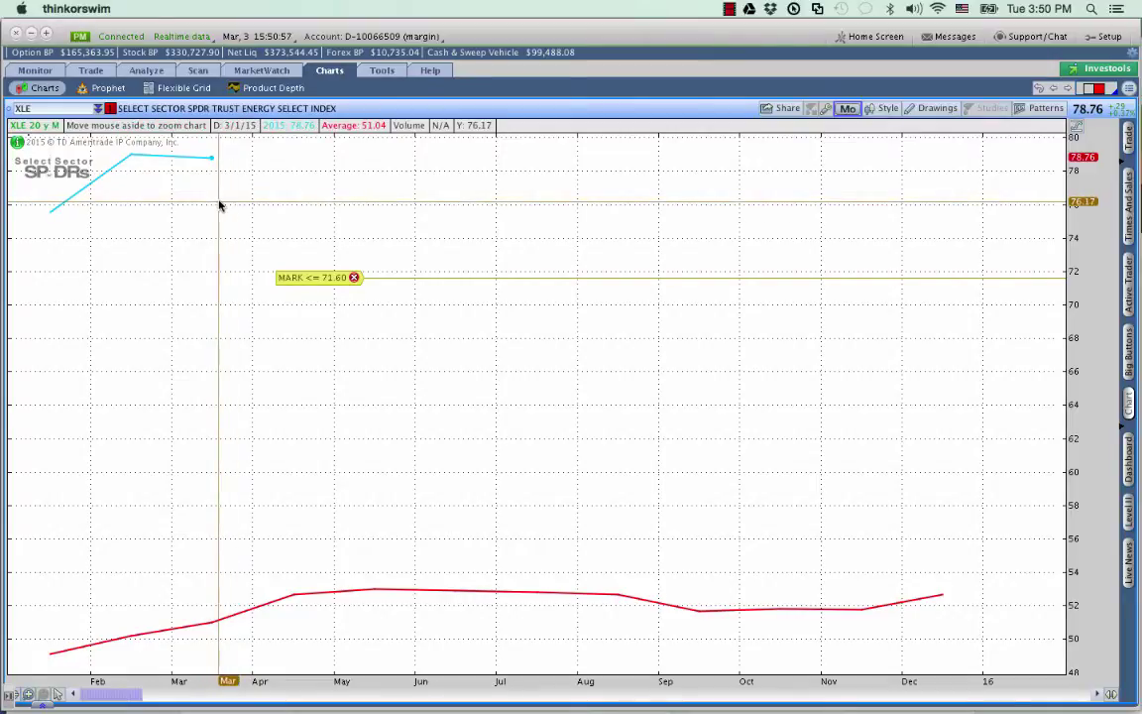
right_click(219, 202)
click(230, 197)
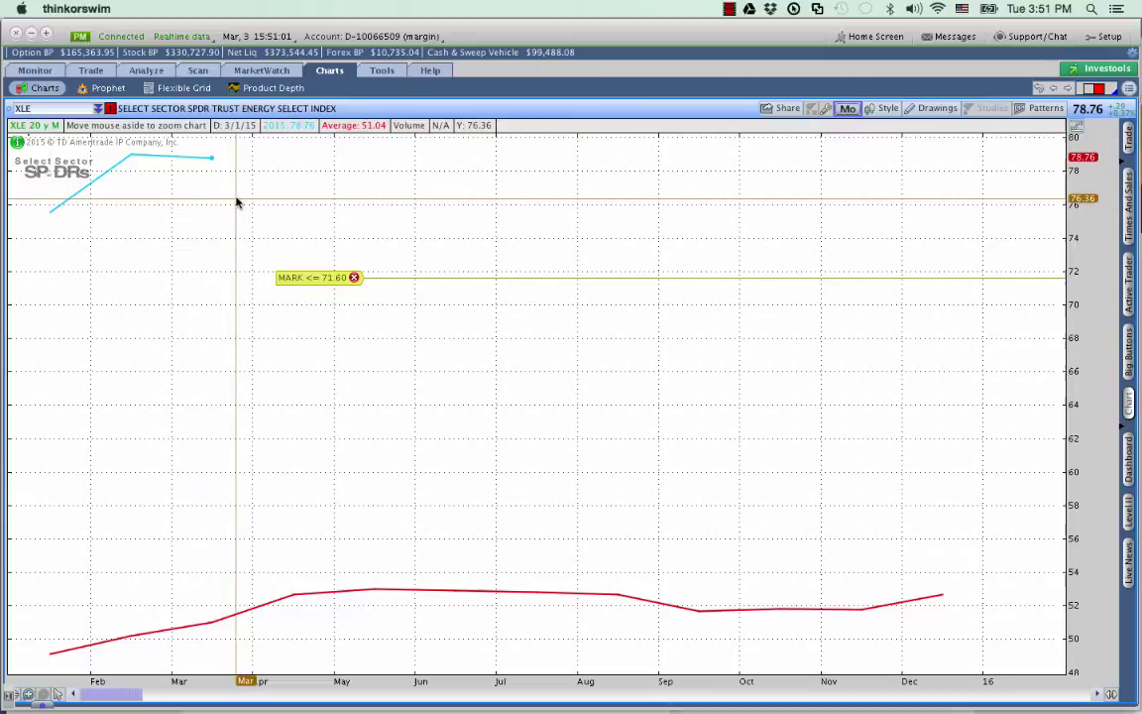
click(849, 109)
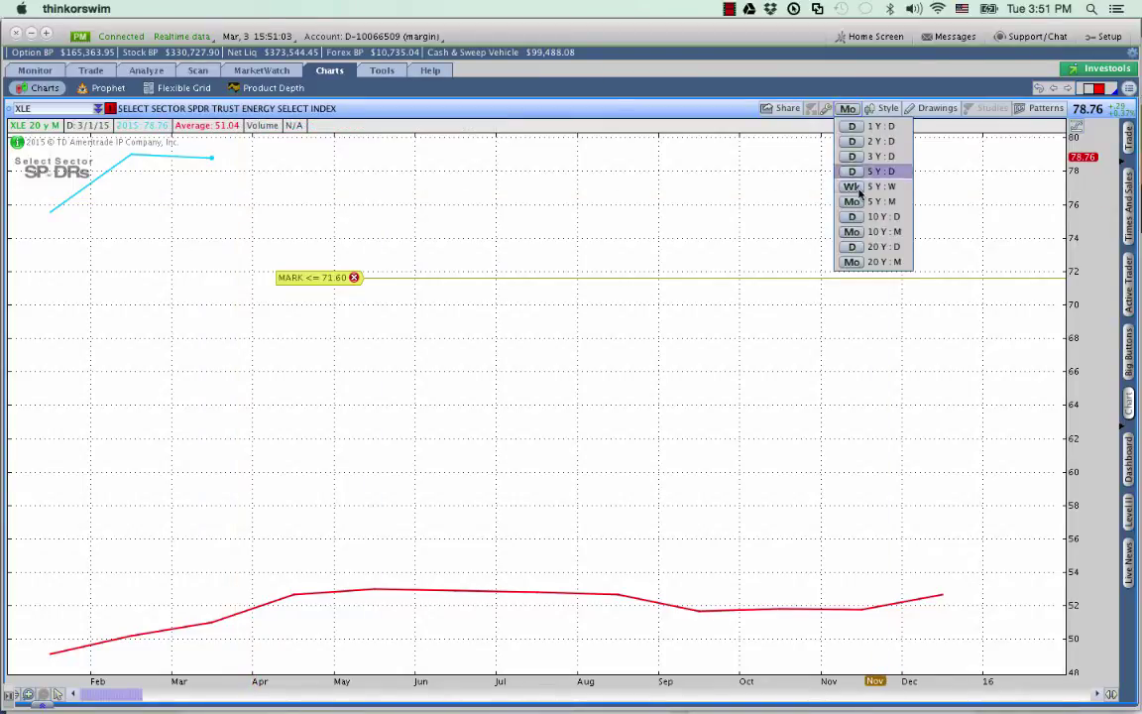
click(852, 247)
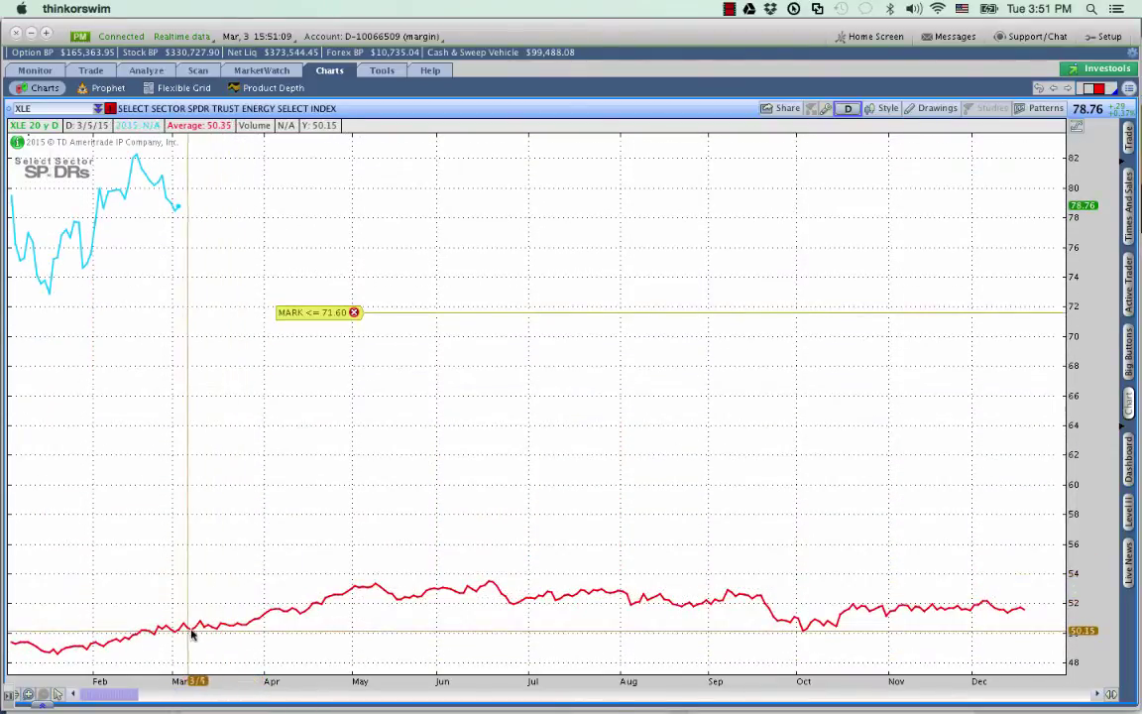
- Magnify the average seasonality line from early March through late June, and return to the previous chart cell
mouse_move(193, 634)
mouse_down()
mouse_move(523, 627)
mouse_move(520, 679)
mouse_up()
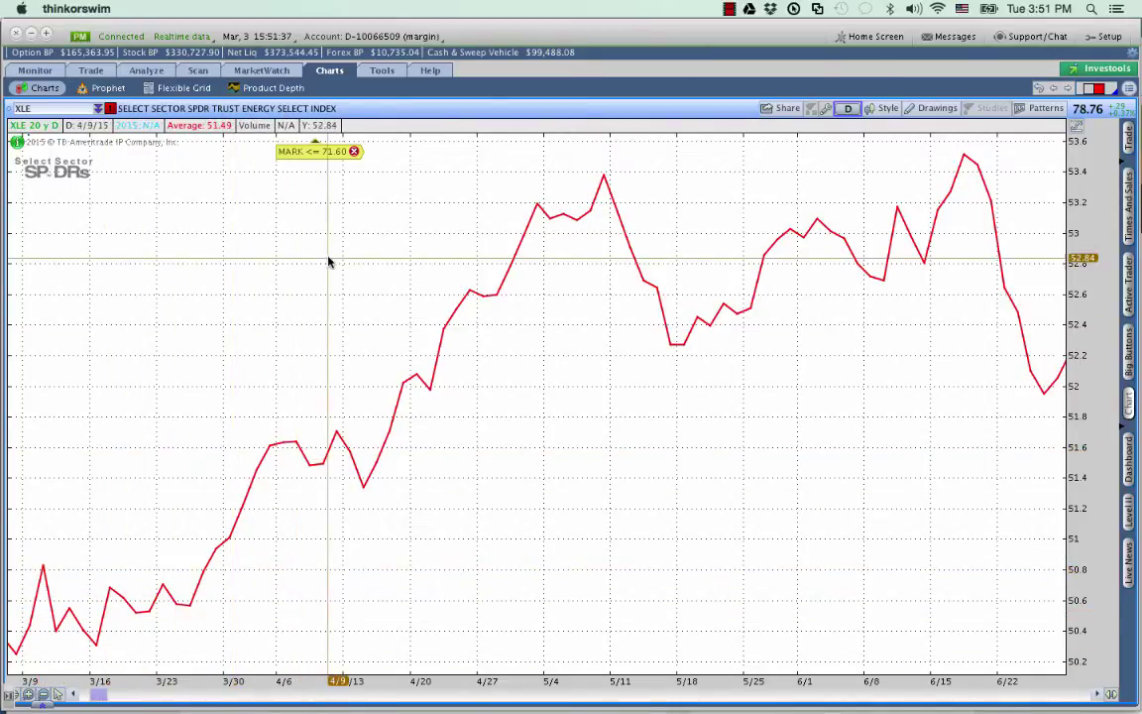
click(1054, 89)
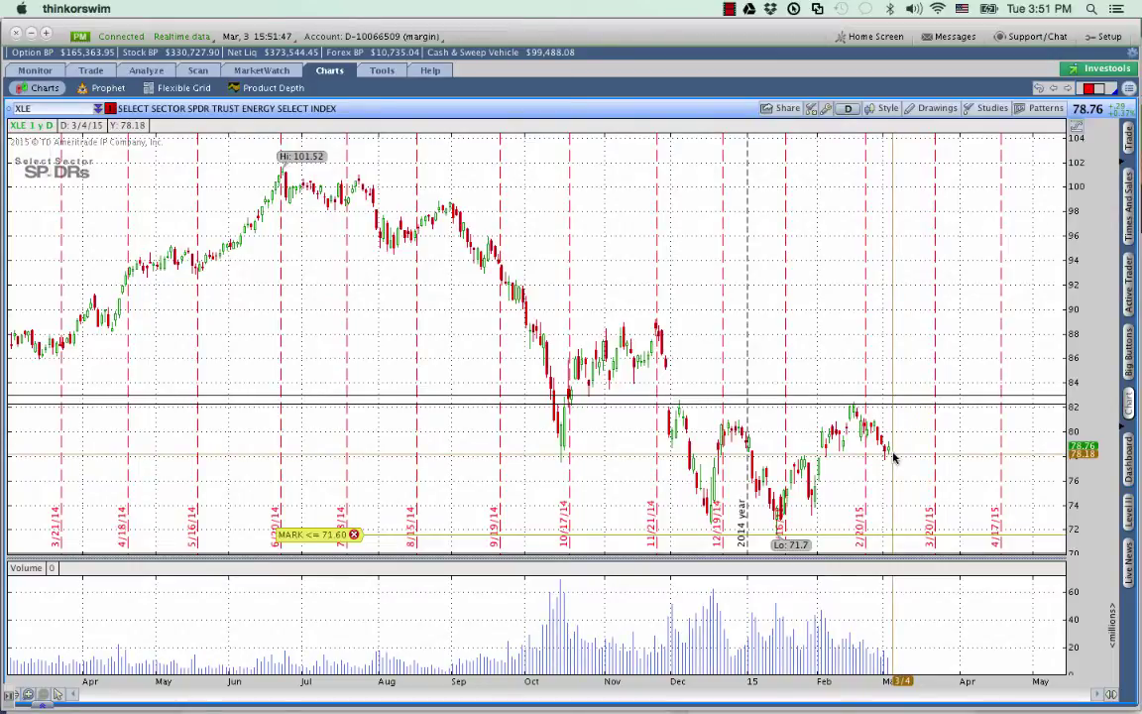
- Switch to Option Dynamics and draw a Fibonacci extension on XLE from the mid-January low through the mid-February high to the early March low
key(super+Tab)
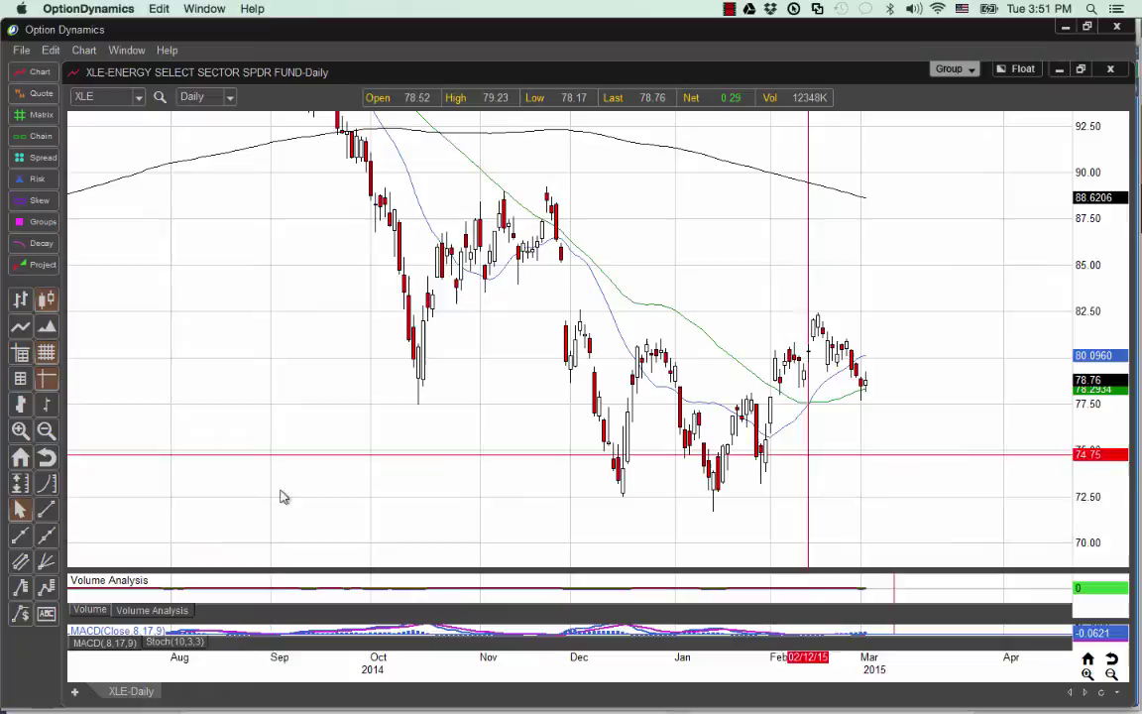
click(44, 589)
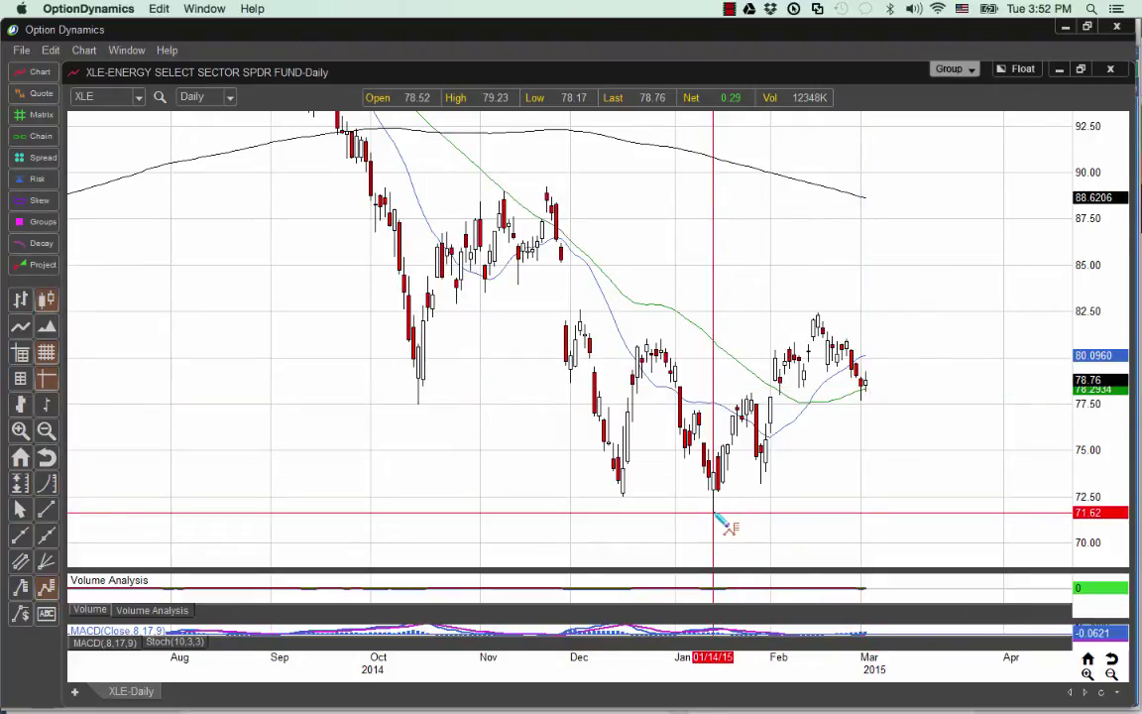
drag(714, 513, 818, 310)
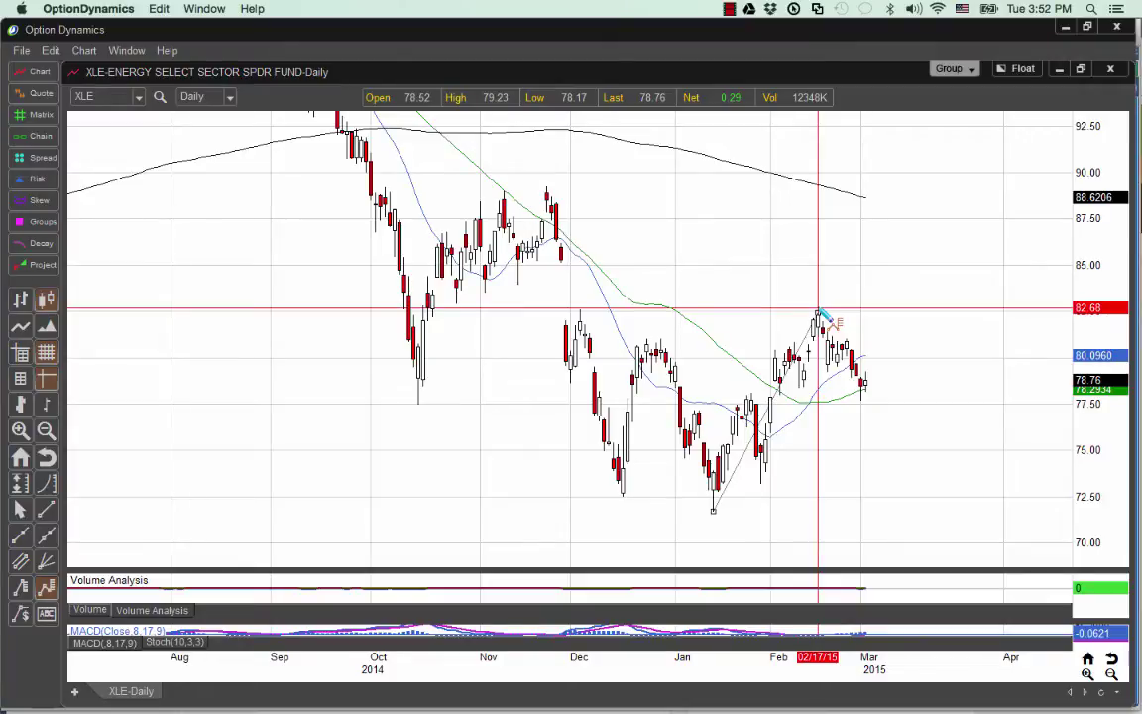
drag(818, 309, 862, 402)
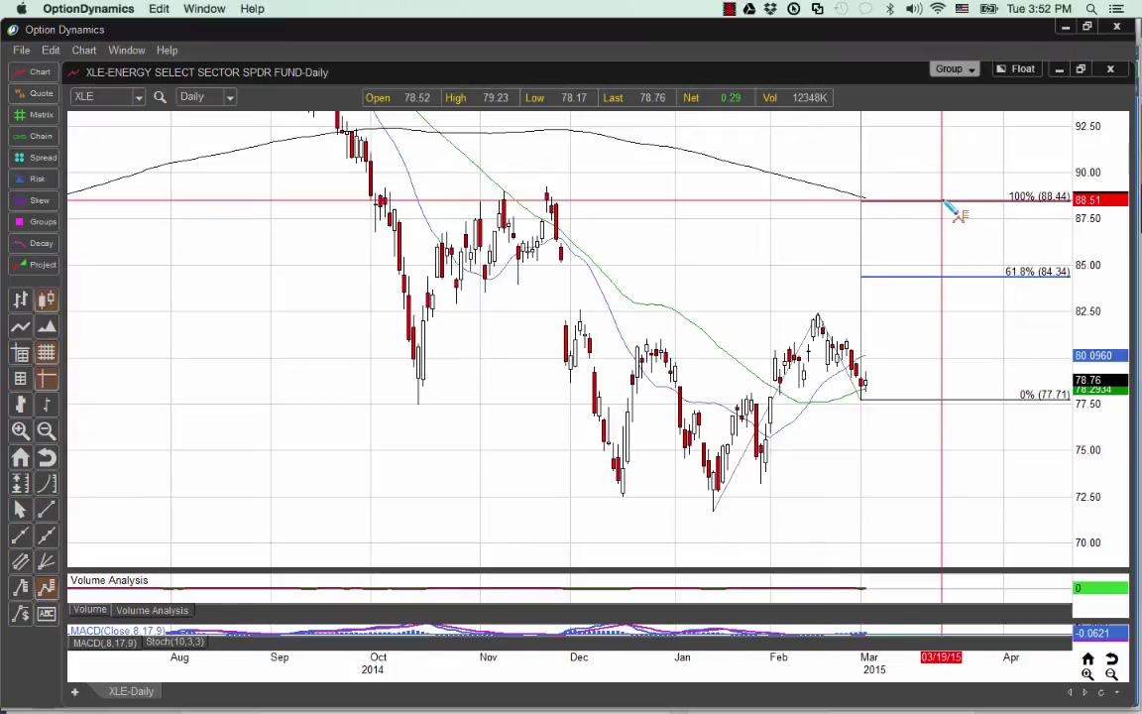
key(Escape)
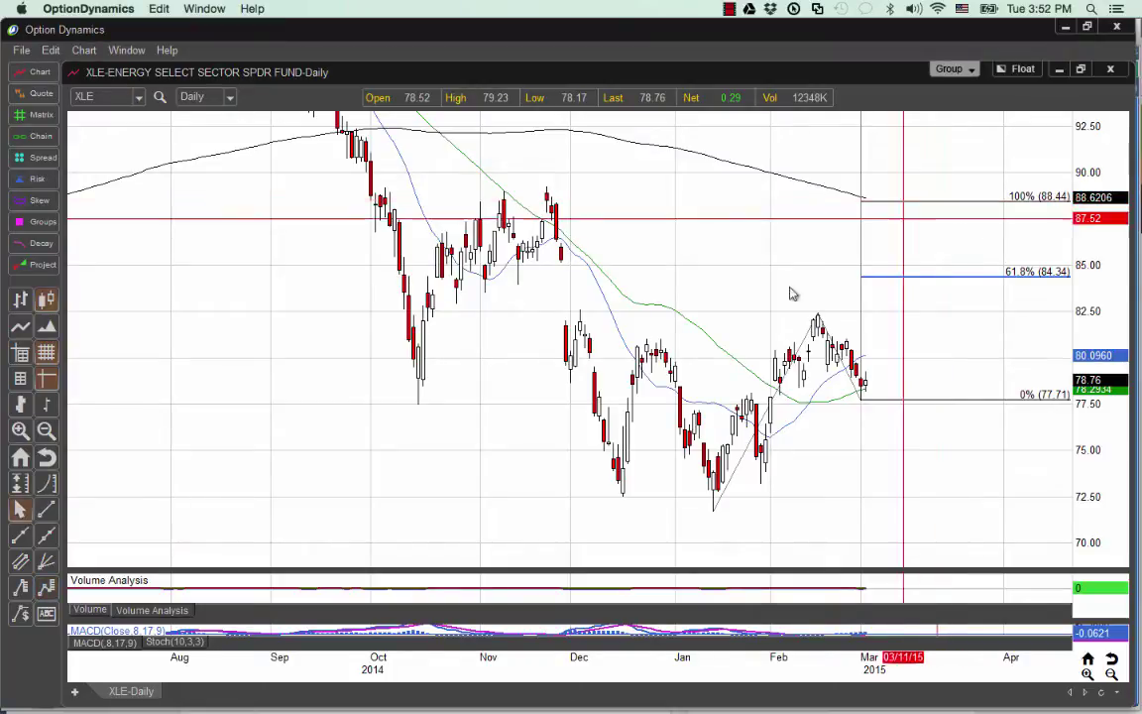
drag(759, 305, 697, 302)
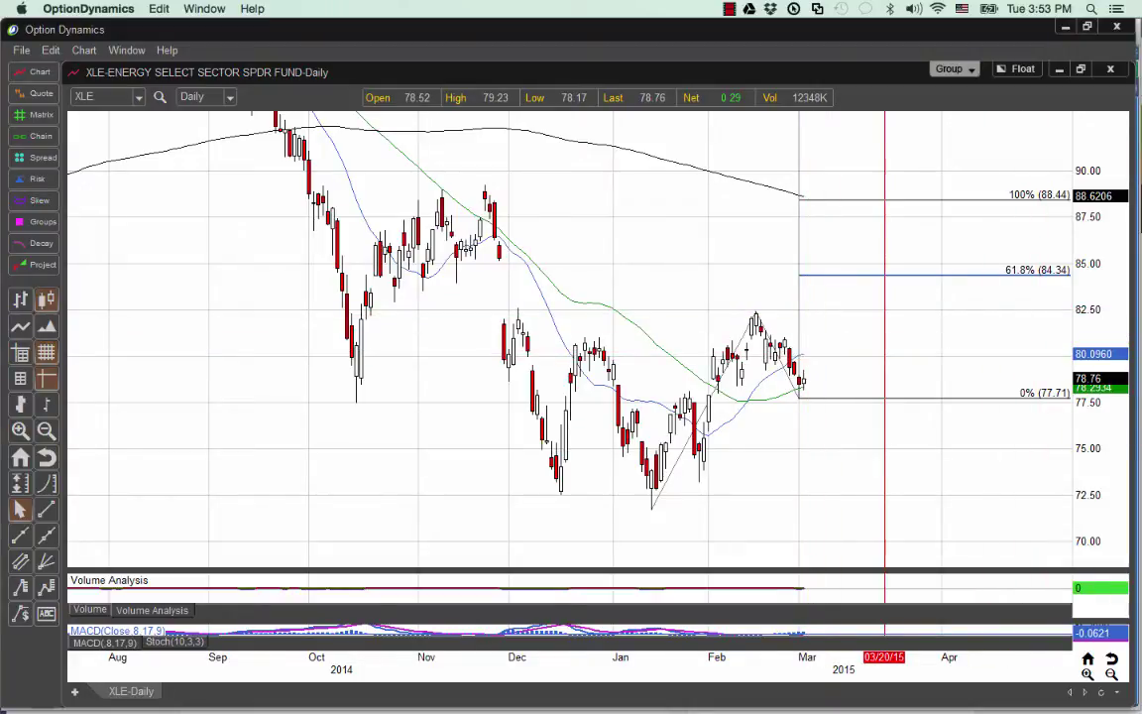
- Switch to thinkorswim, open the XLE option chain, collapse MAR 15 and APR 15, and expand the JUN 15 expiration
key(super+Tab)
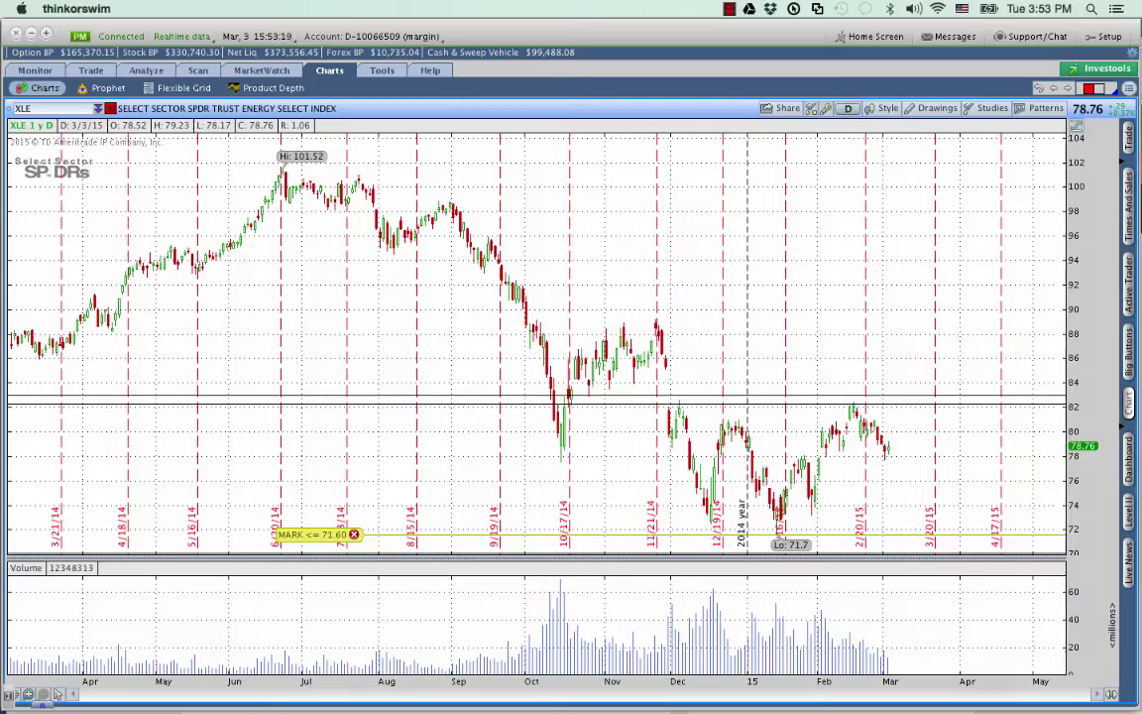
click(91, 71)
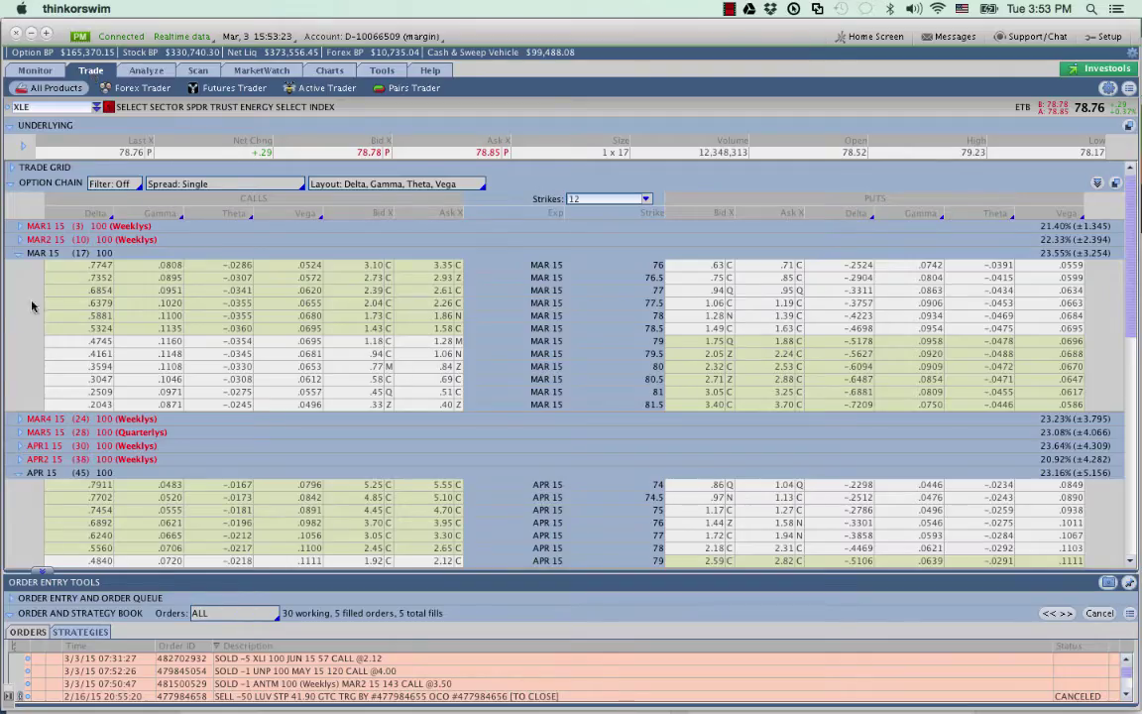
click(19, 253)
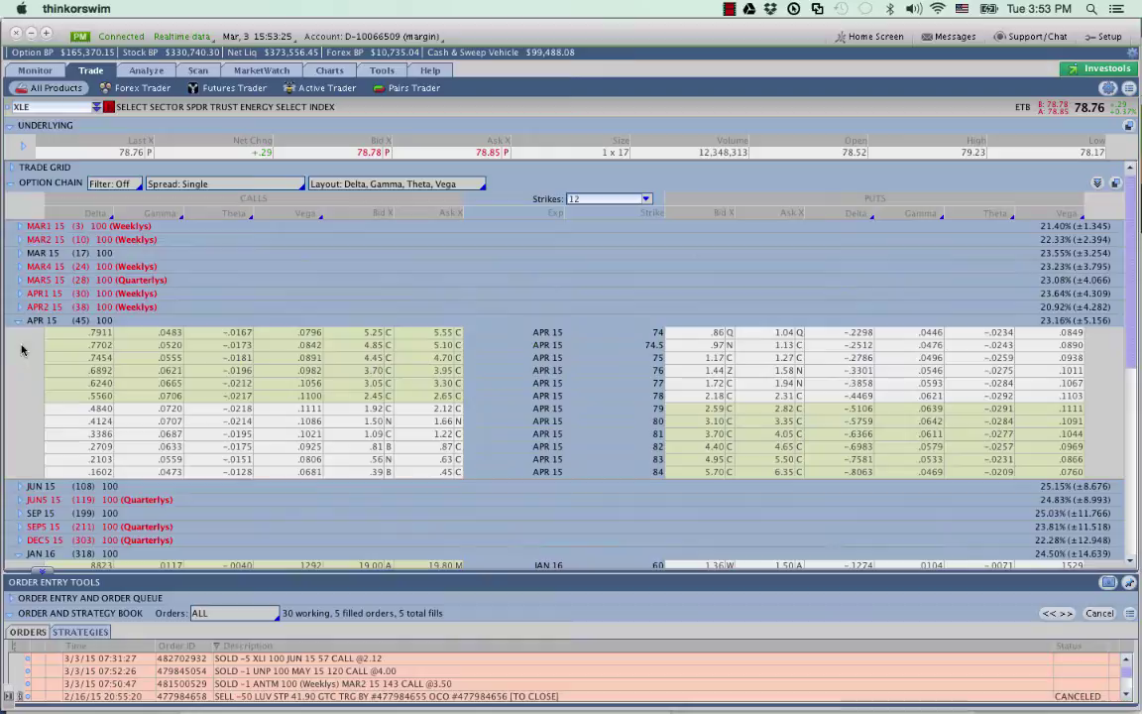
click(20, 320)
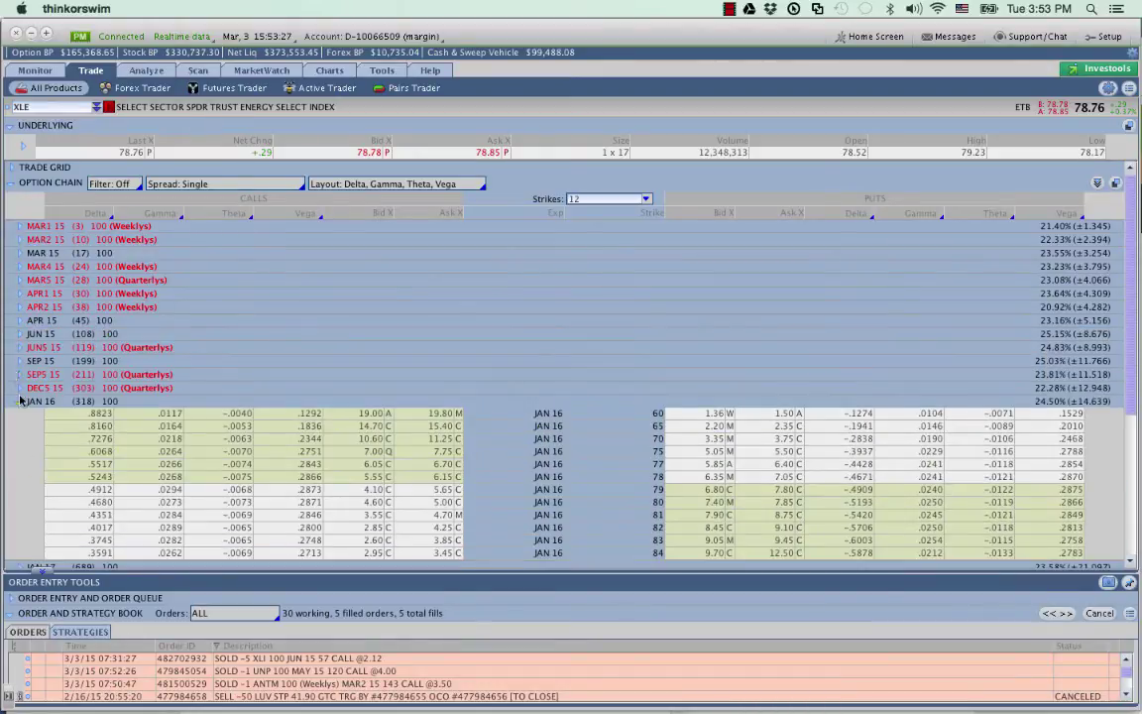
click(20, 333)
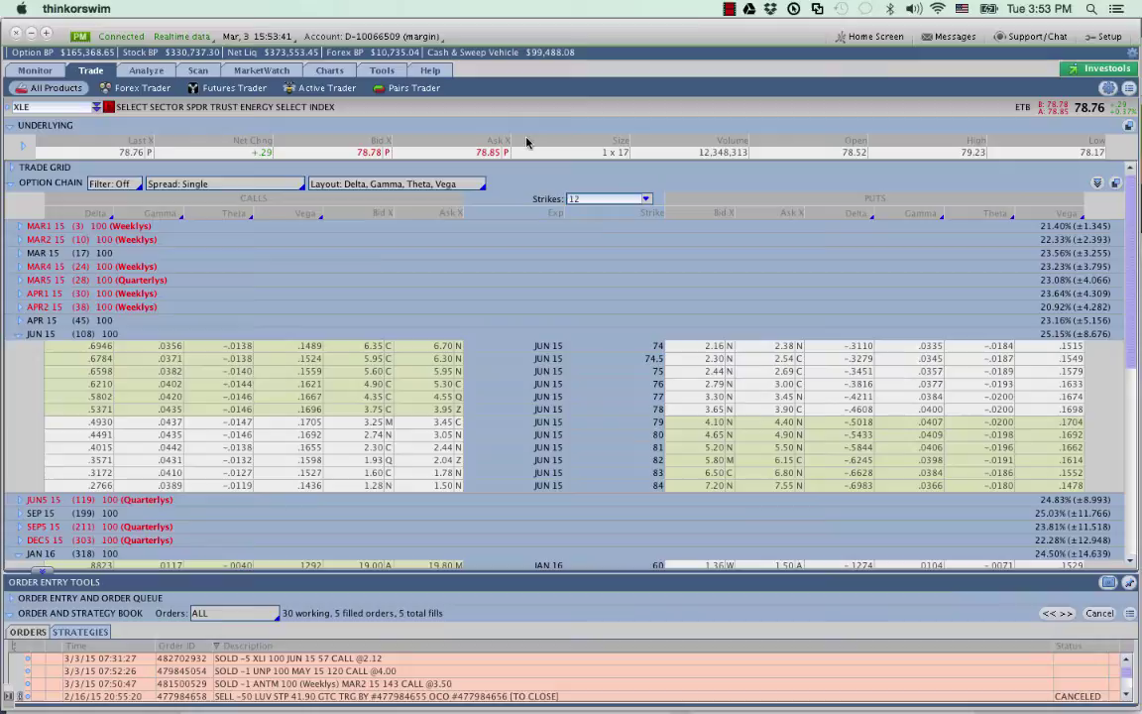
- Review the one-year daily XLE chart with volume, and return to the JUN 15 option chain without an open context menu
click(329, 71)
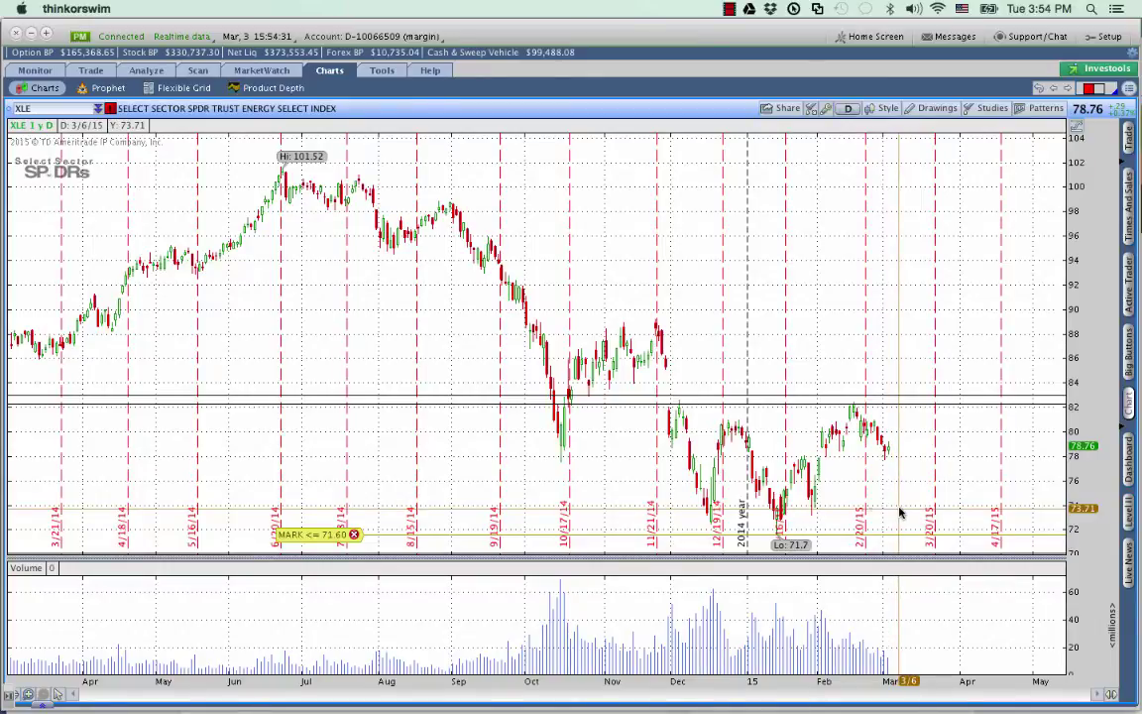
click(149, 72)
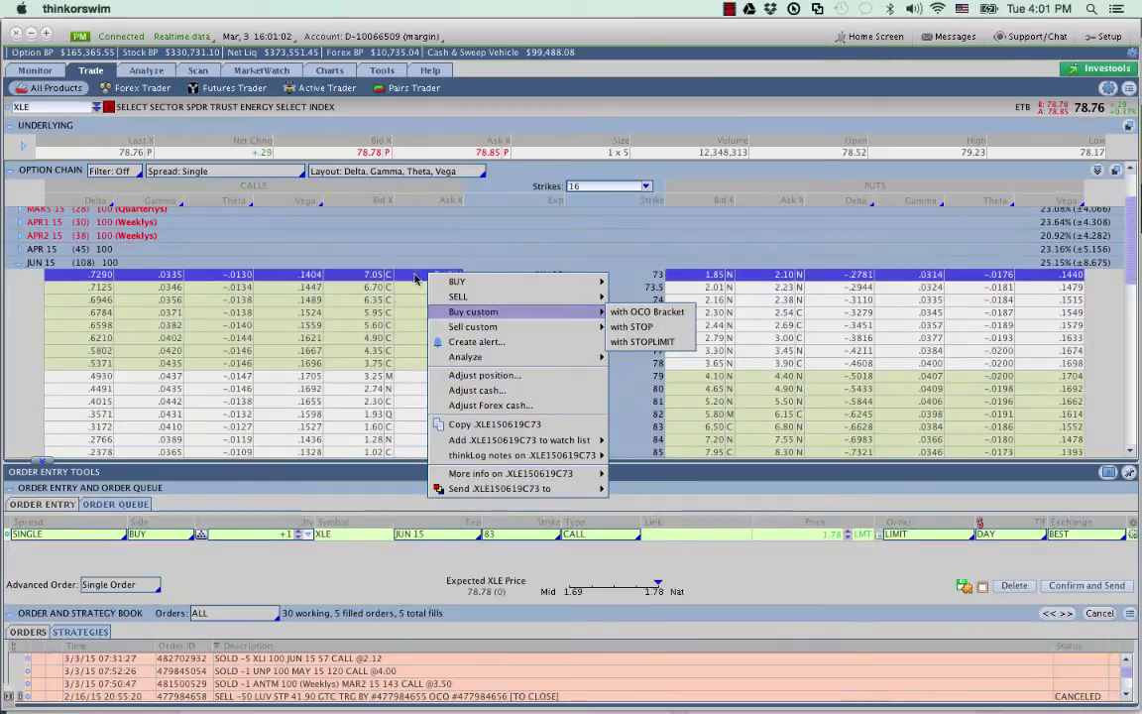
click(363, 269)
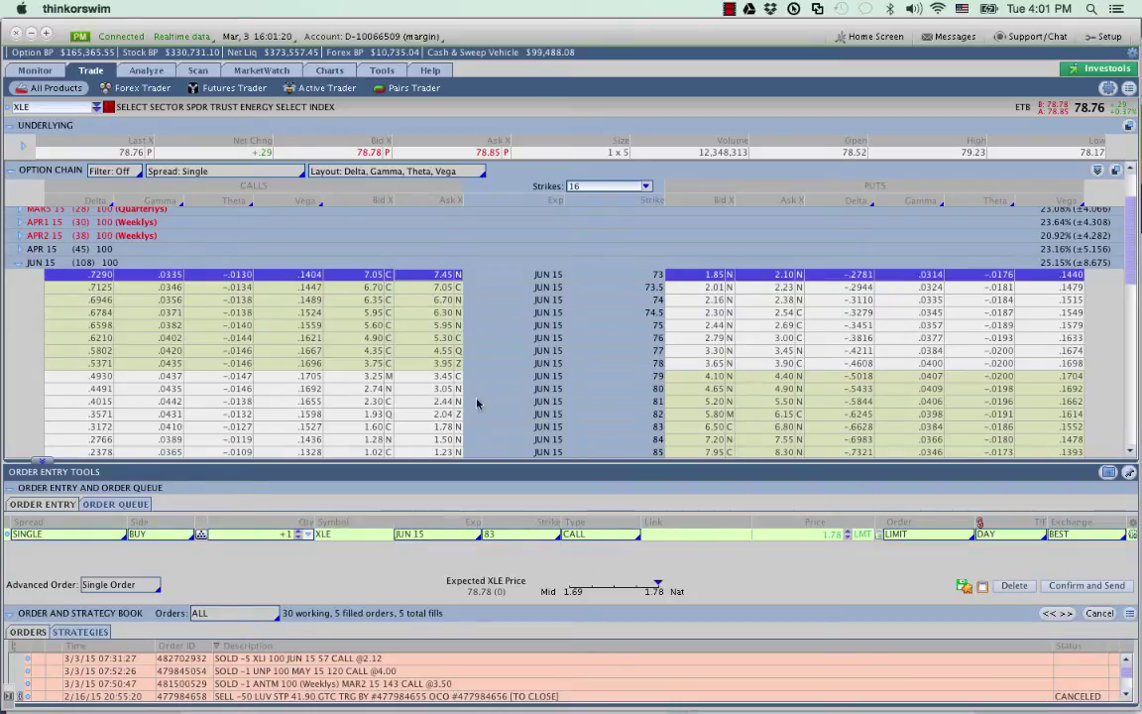
- Create a buy Back/Ratio order from the JUN 15 73 call in the XLE option chain
scroll(402, 424, down, 1)
scroll(402, 424, down, 2)
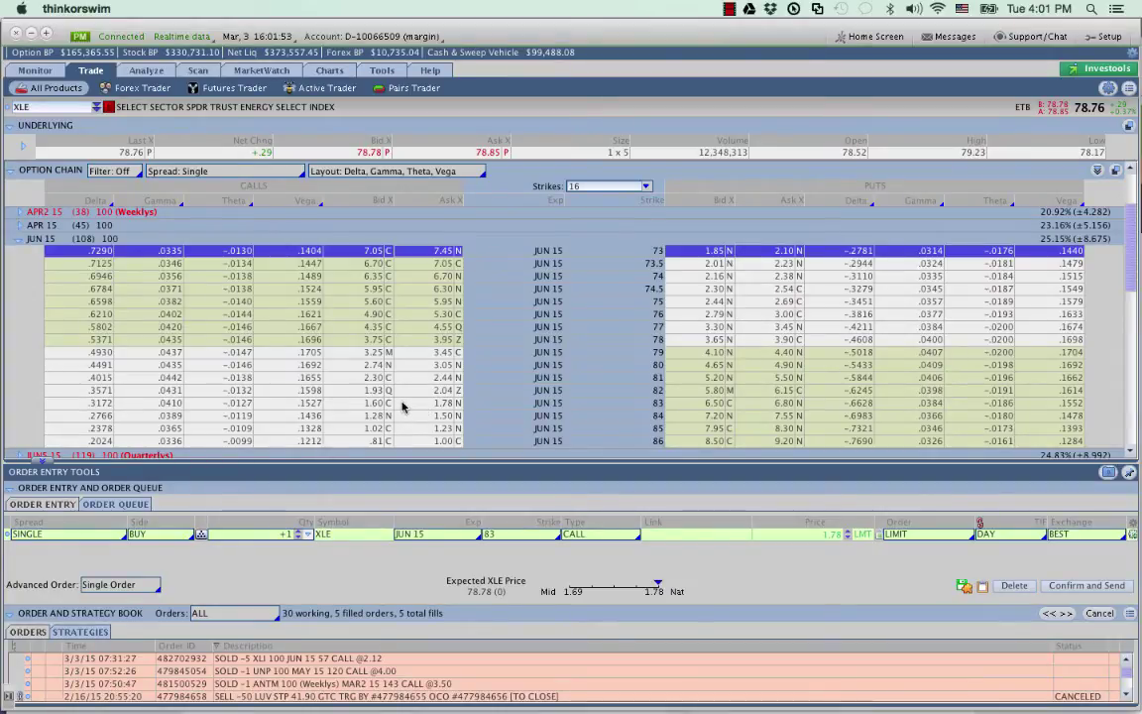
right_click(435, 254)
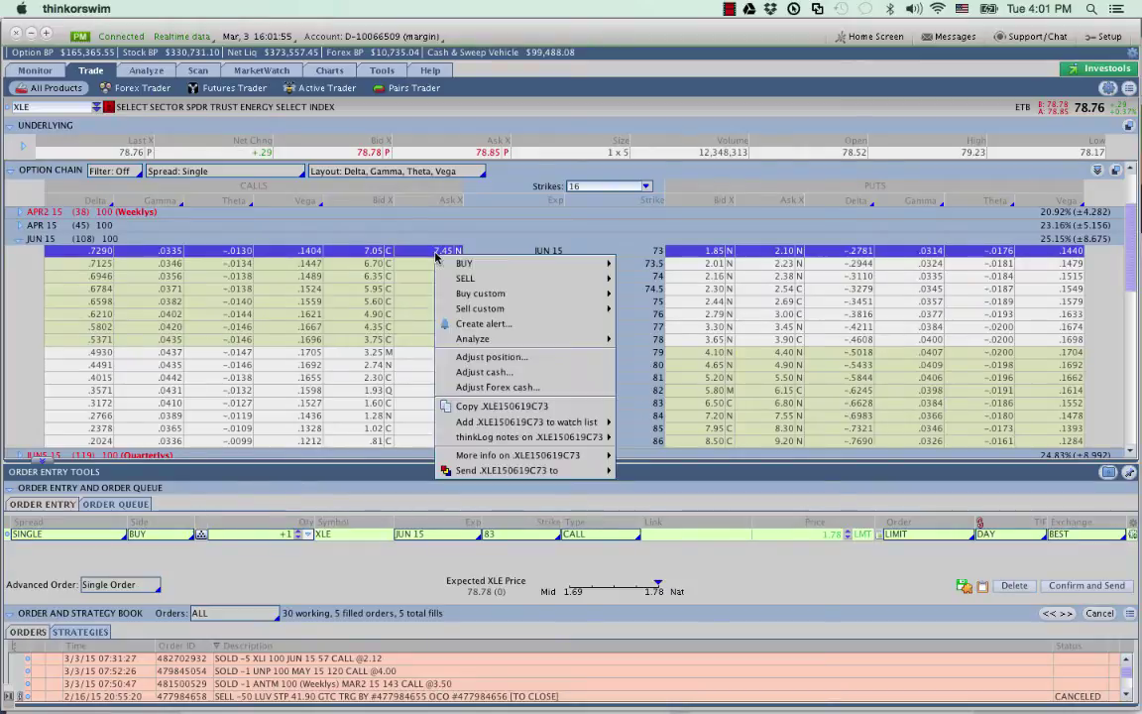
mouse_move(466, 264)
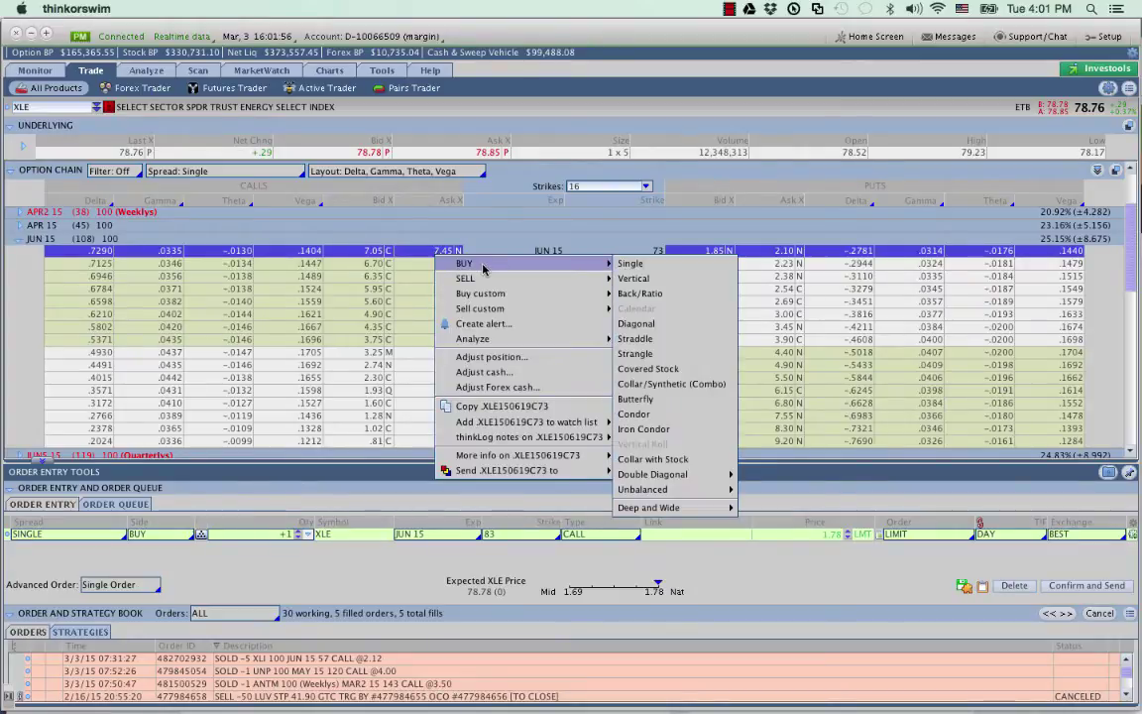
click(638, 299)
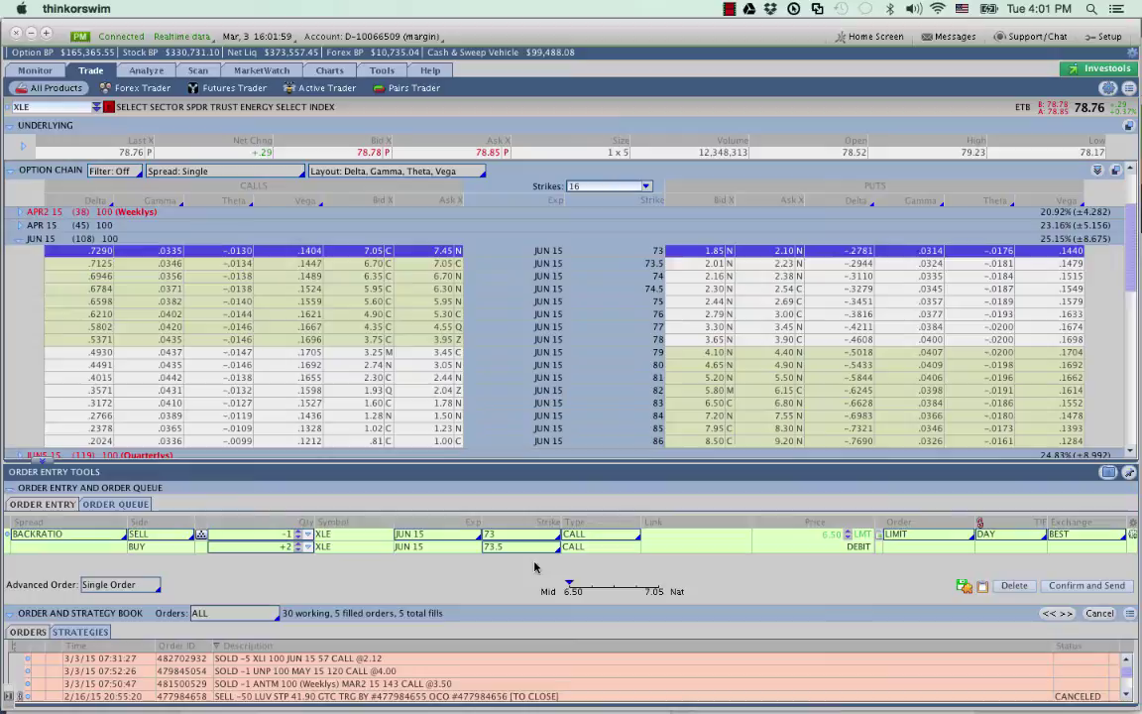
- Set the back ratio order's buy leg to the 83 strike with a quantity of +4
click(541, 547)
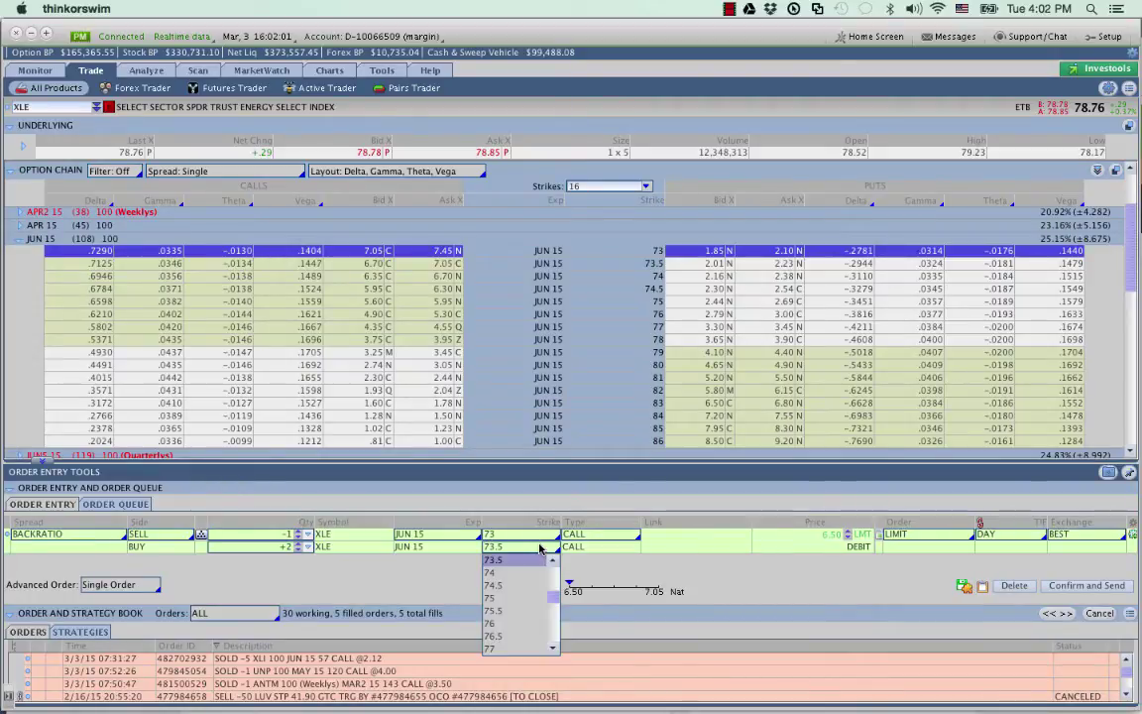
click(554, 650)
click(555, 649)
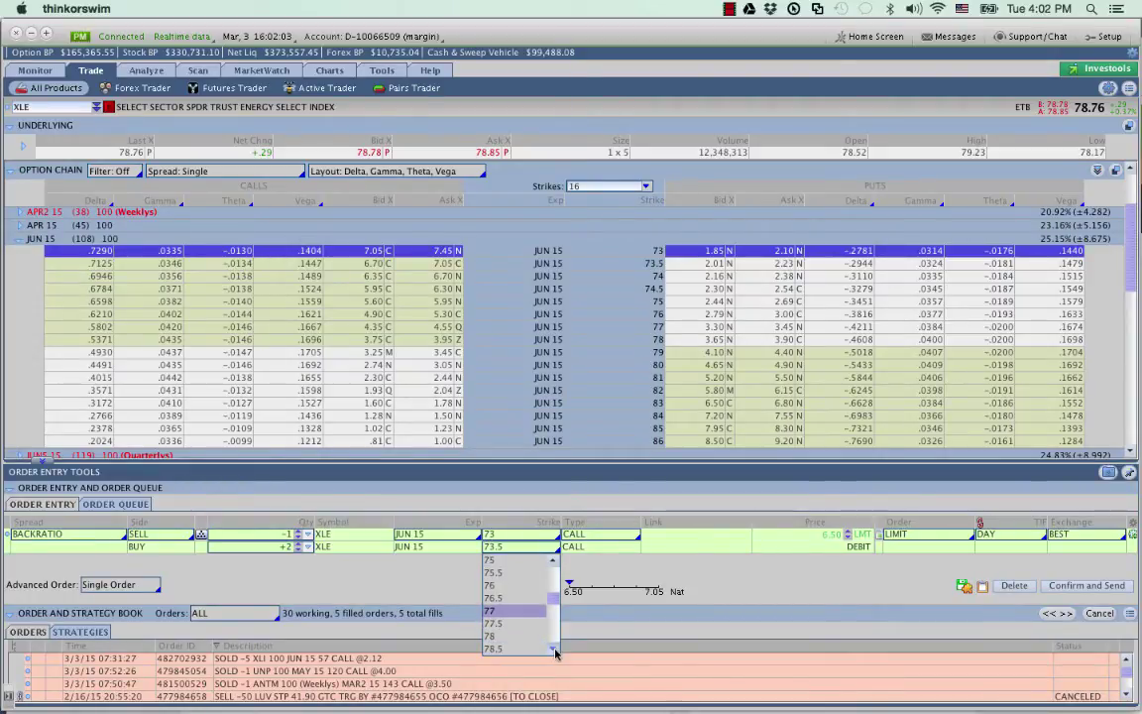
click(554, 649)
click(554, 649)
click(554, 649)
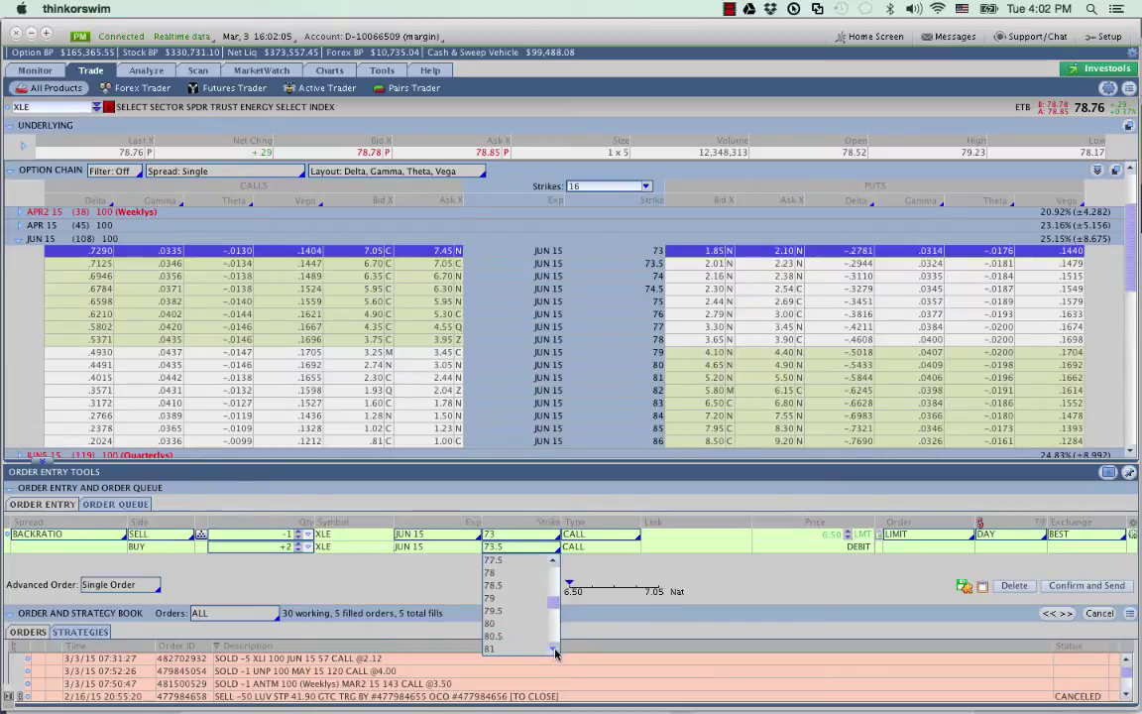
click(554, 650)
click(554, 649)
click(554, 649)
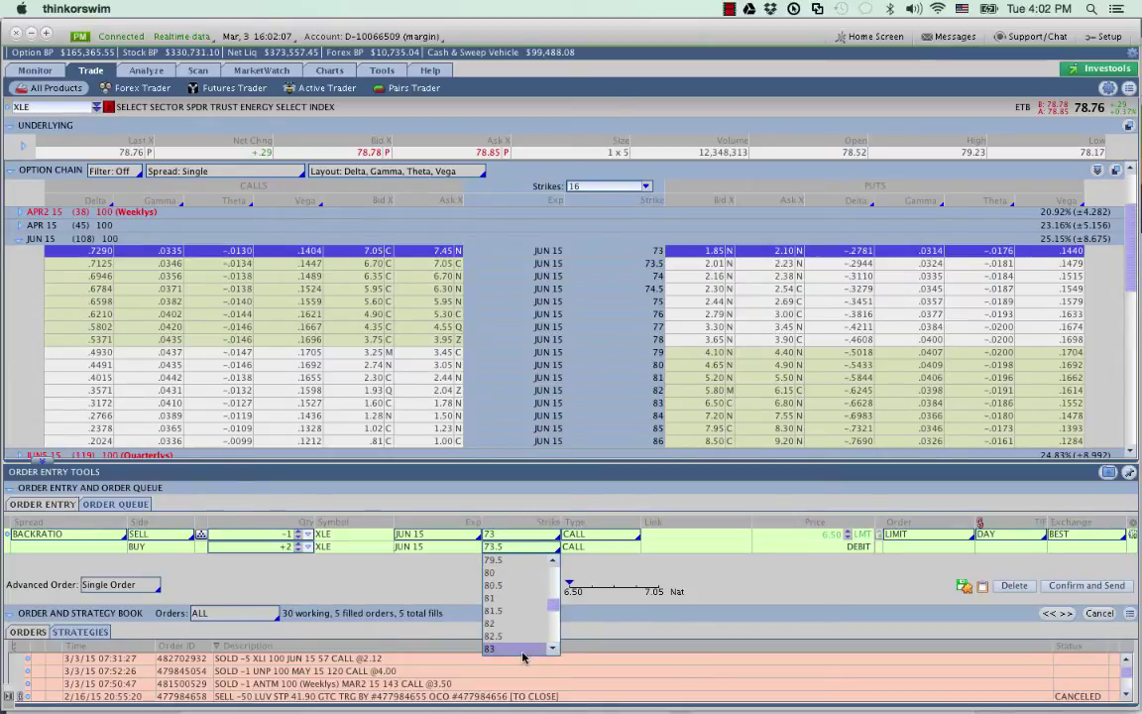
click(520, 654)
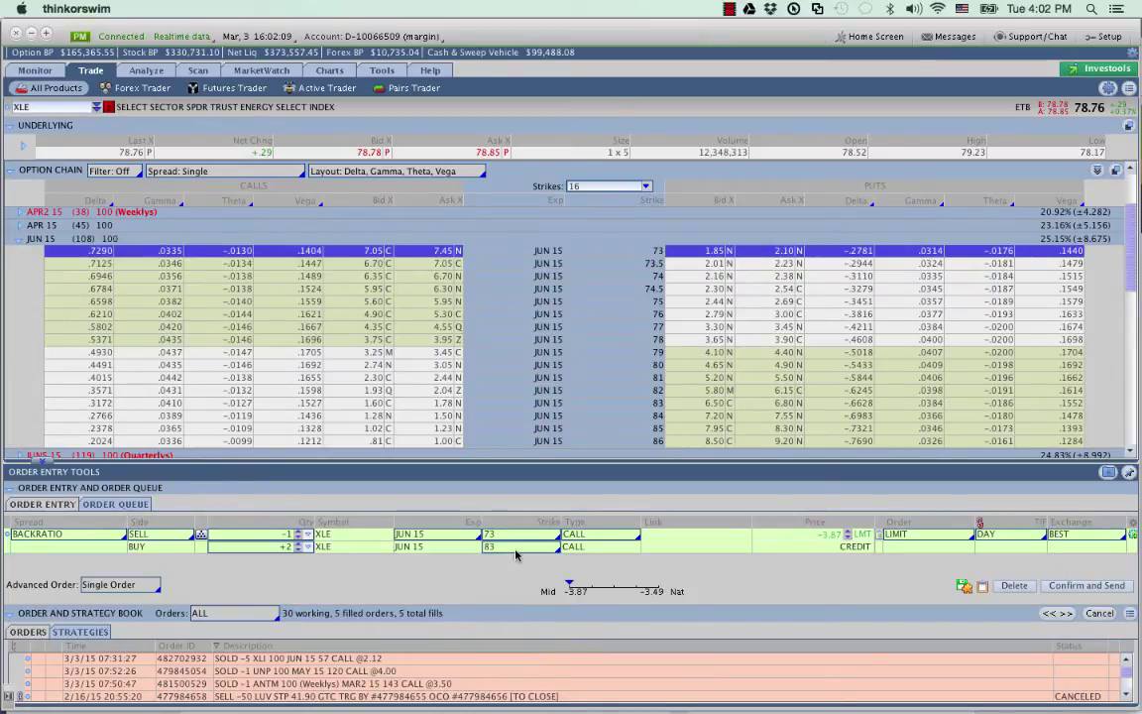
click(301, 546)
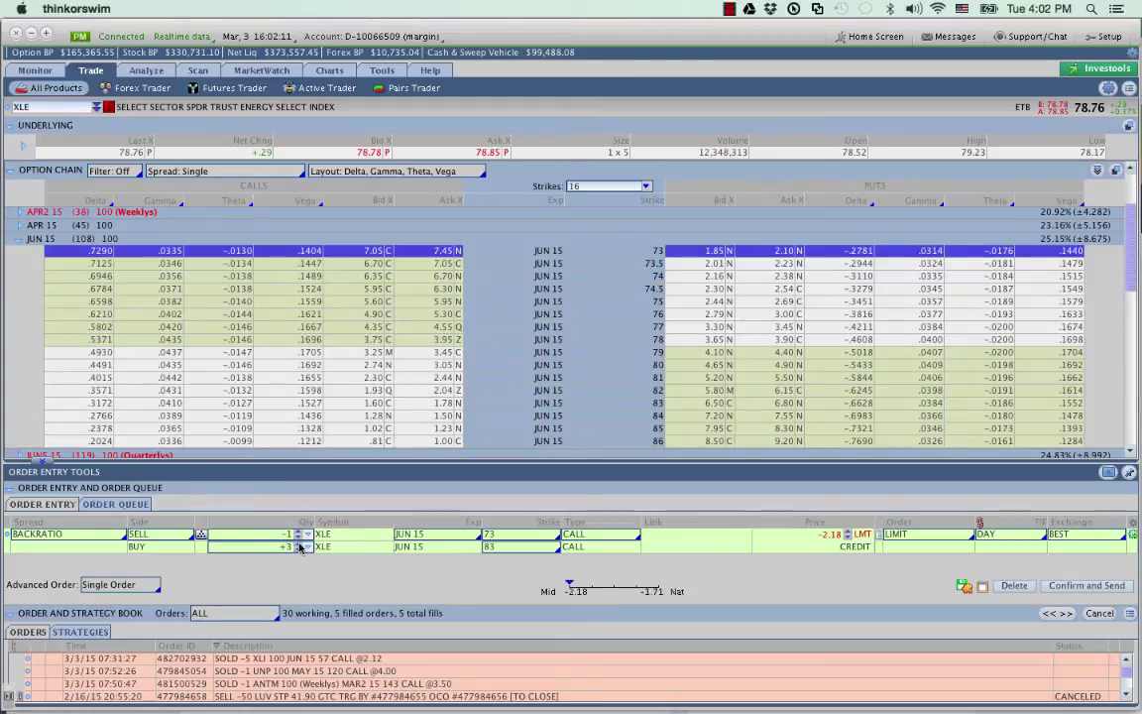
click(299, 545)
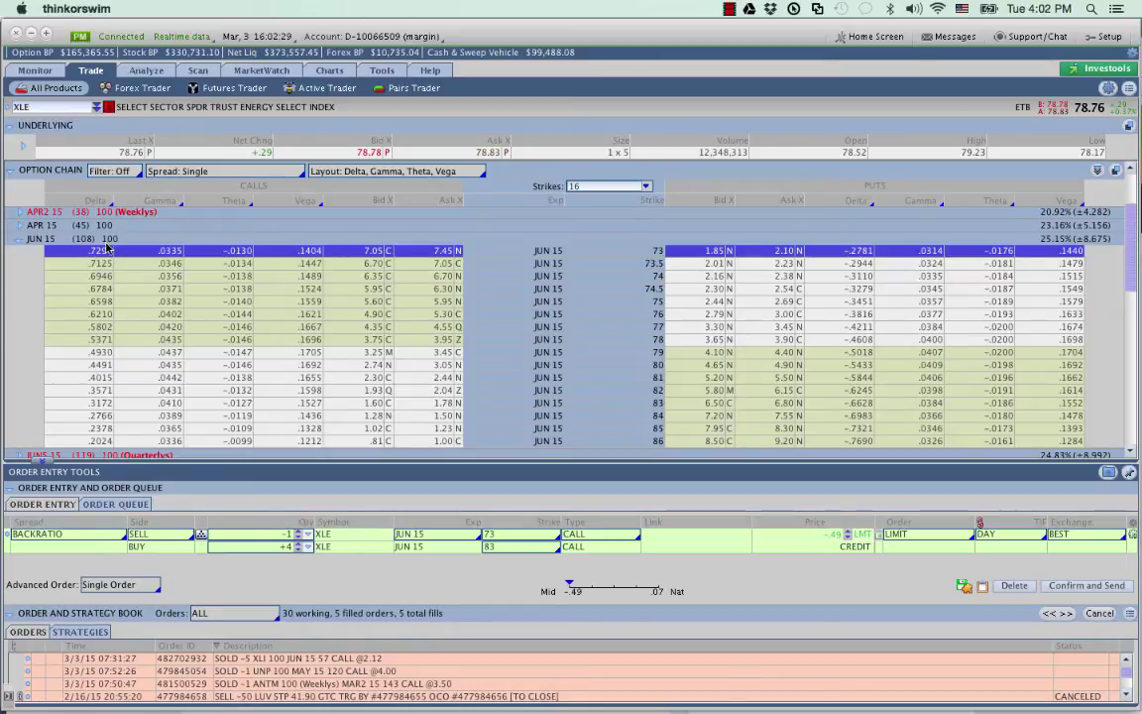
- Analyze the JUN 15 73/83 back ratio in the risk profile, remove the APR 15 simulated trade, and enlarge the graph
right_click(9, 537)
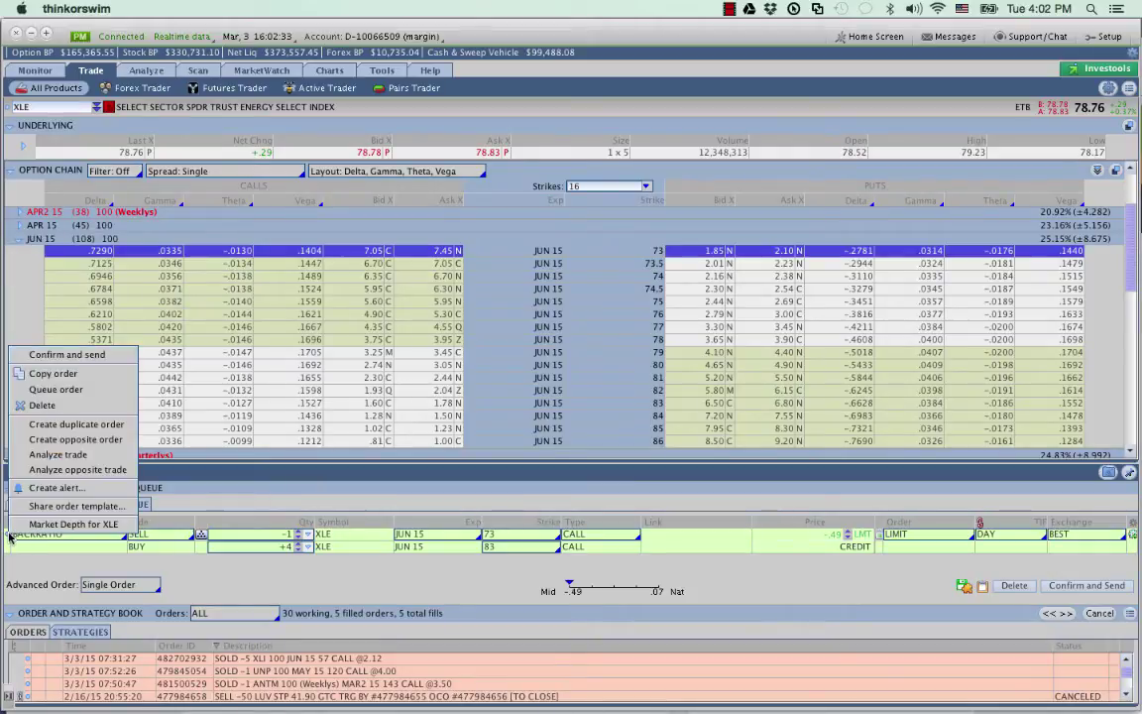
click(50, 455)
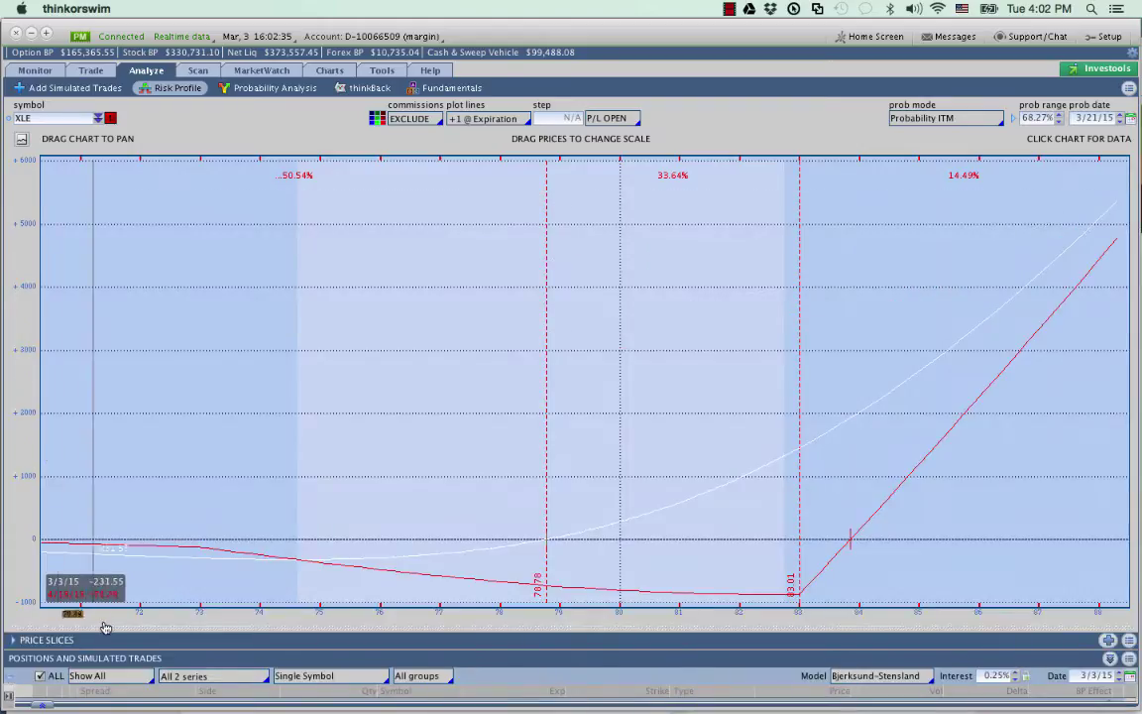
drag(84, 631, 79, 517)
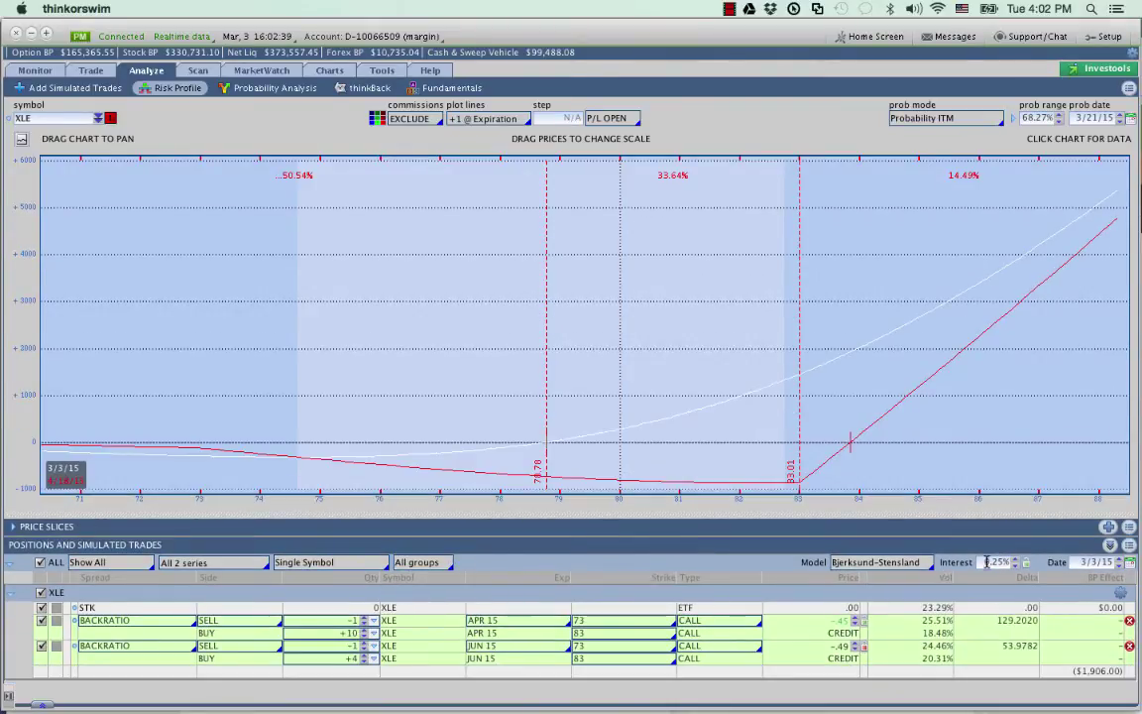
click(1129, 621)
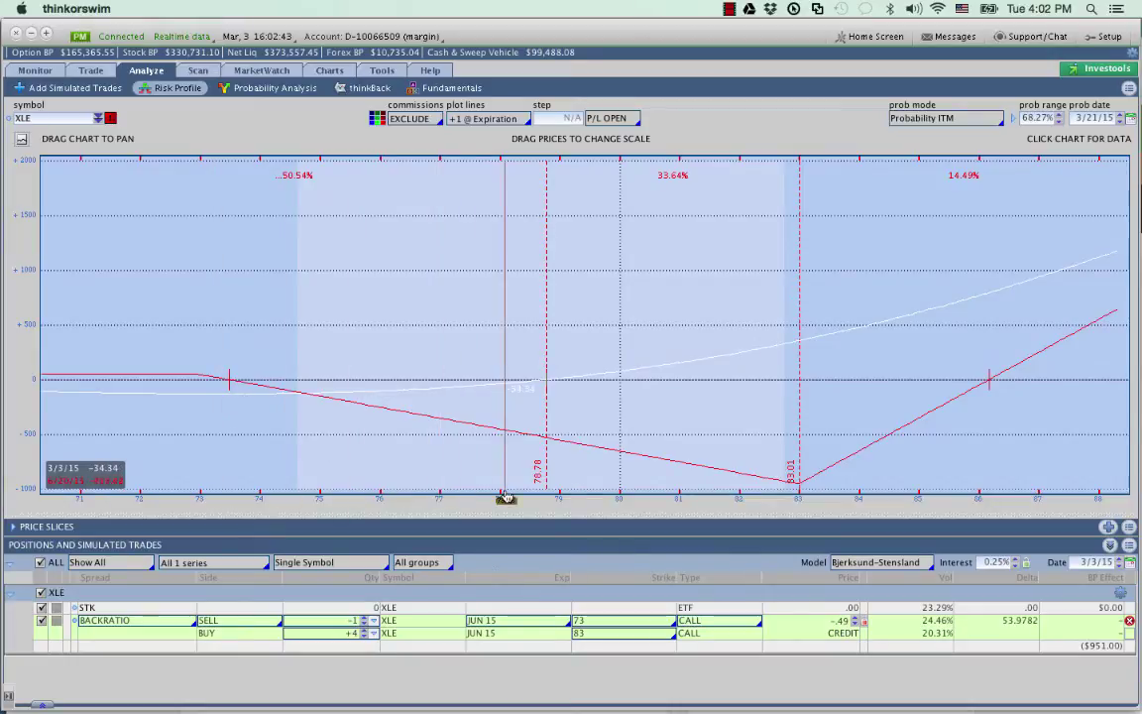
drag(530, 515, 540, 606)
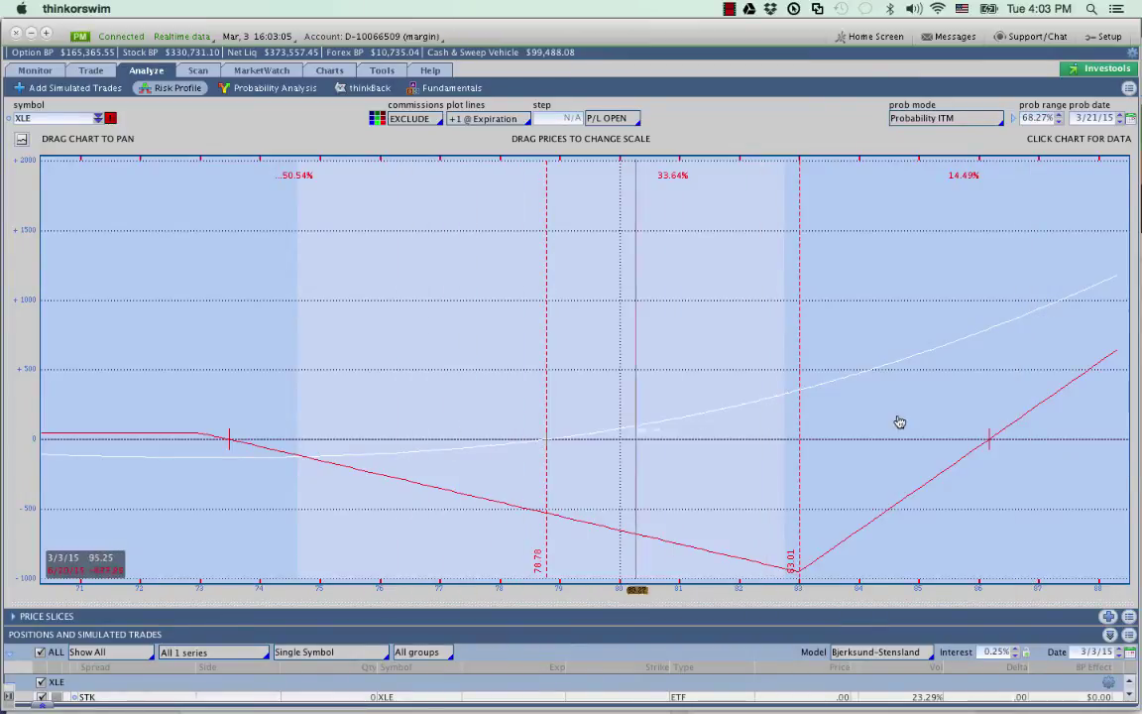
- Reset the price slices, placing the lower slice at about 73.01 and the upper slice at about 86.19
click(1128, 617)
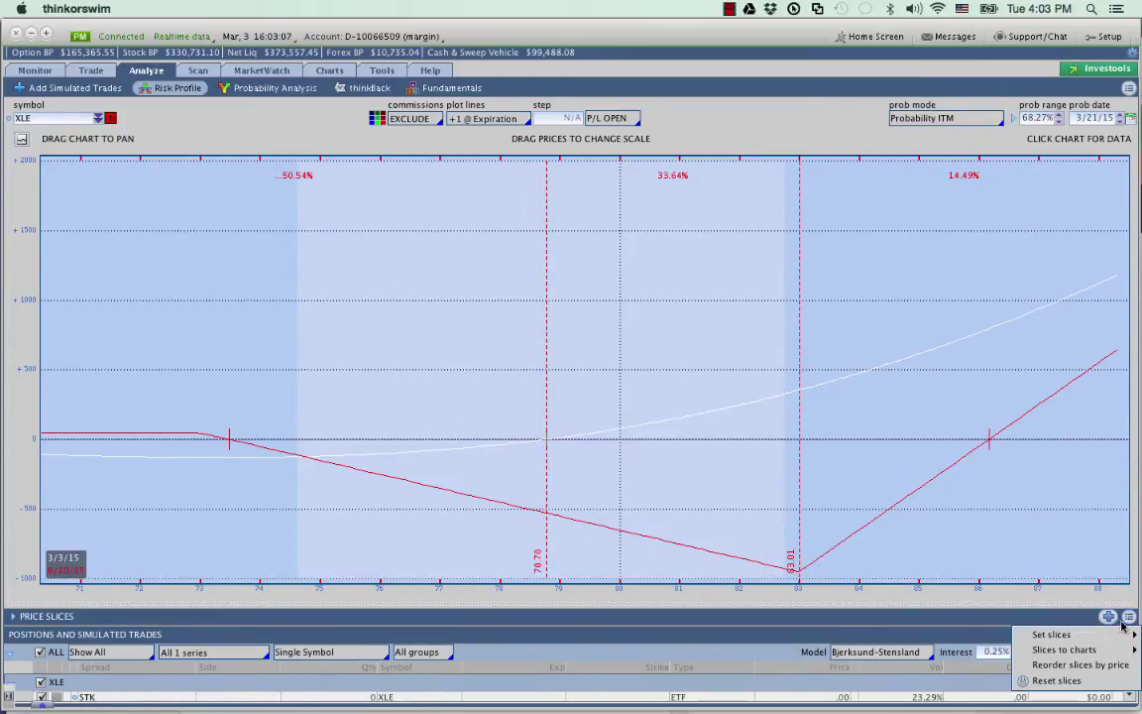
click(1057, 680)
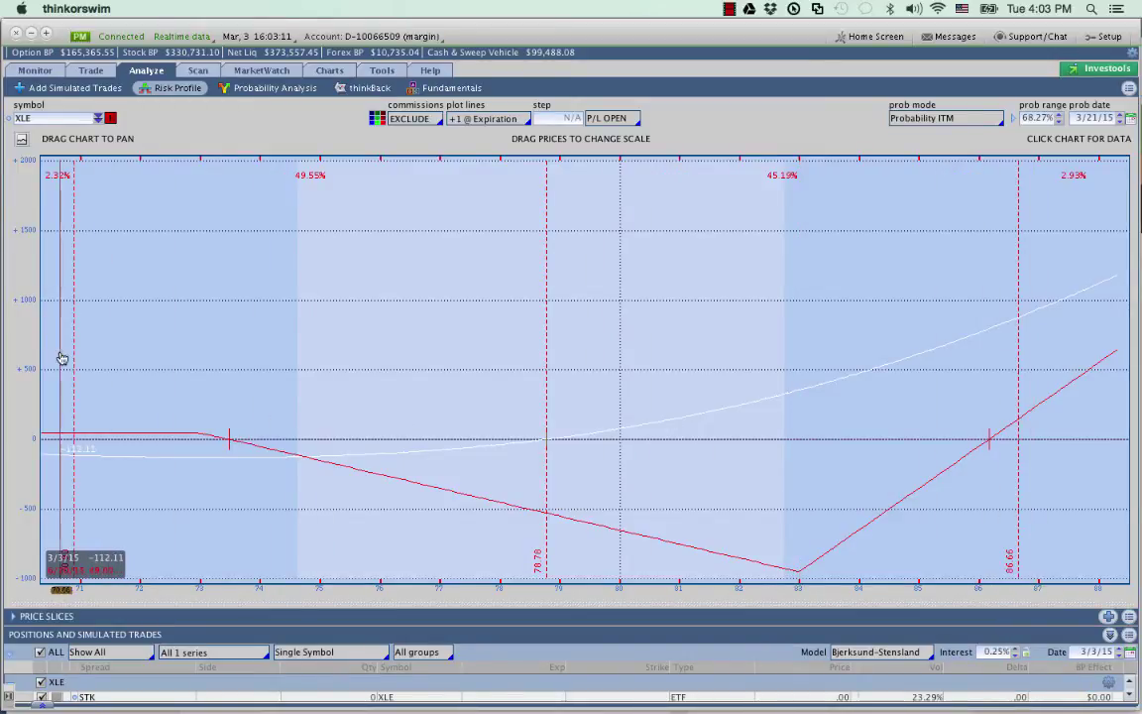
drag(84, 338, 202, 328)
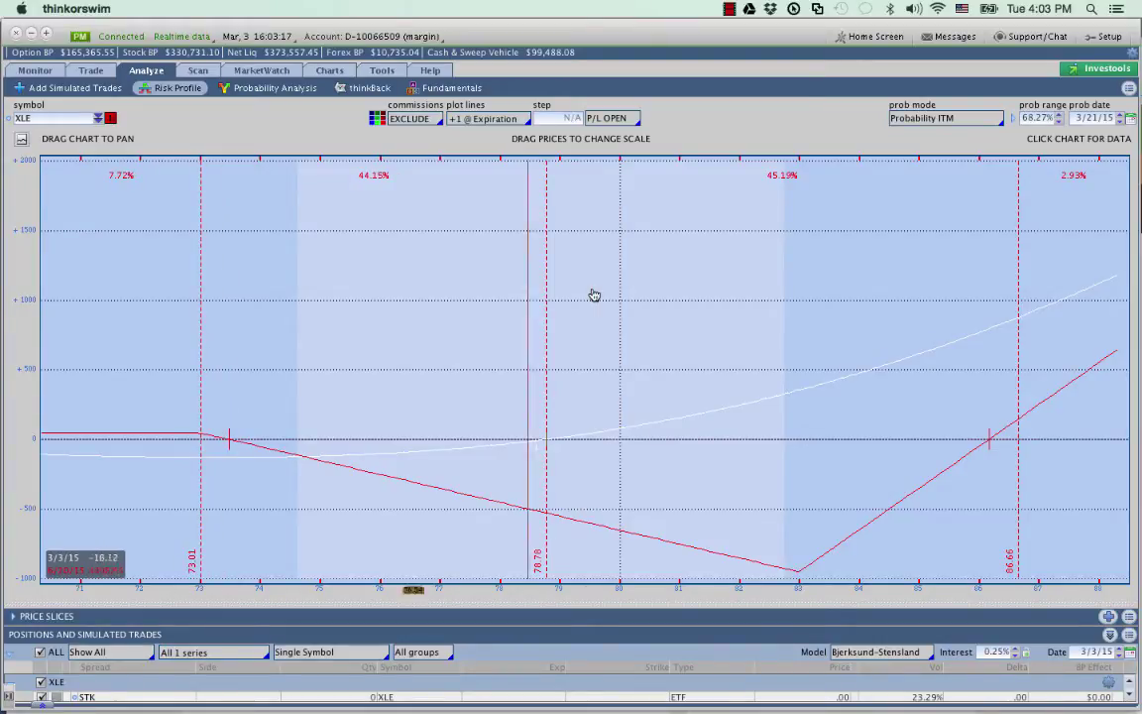
drag(1024, 274, 989, 270)
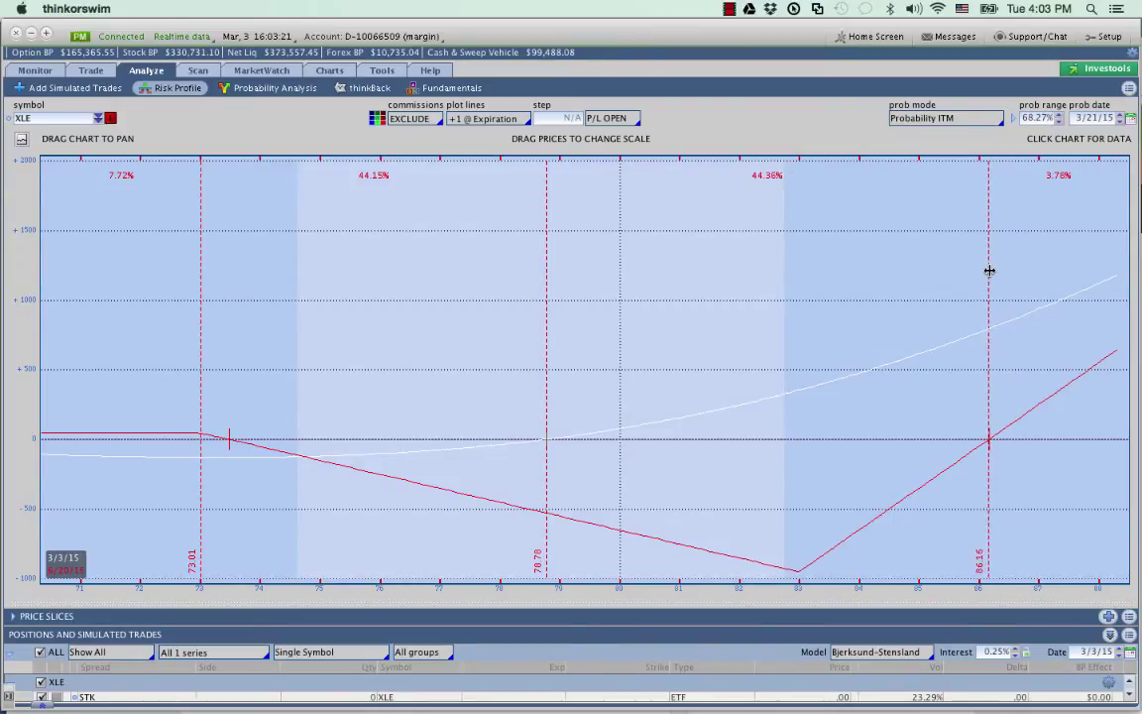
- Send the risk profile's price slices to the first XLE chart
click(1129, 616)
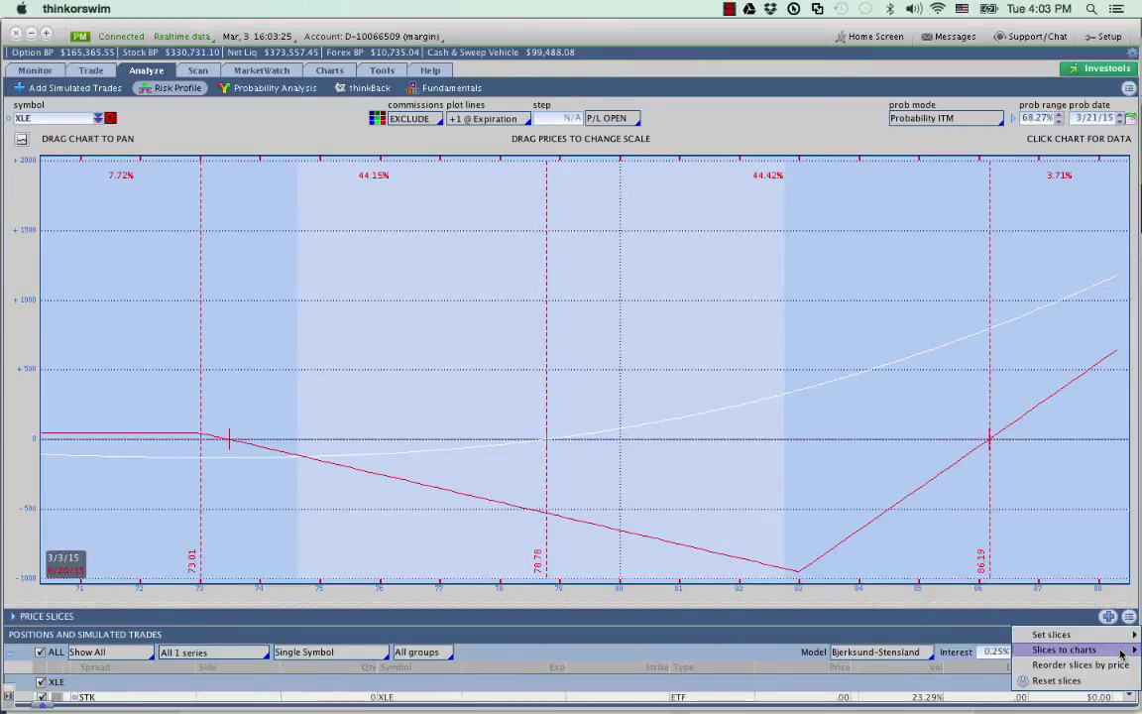
mouse_move(1055, 650)
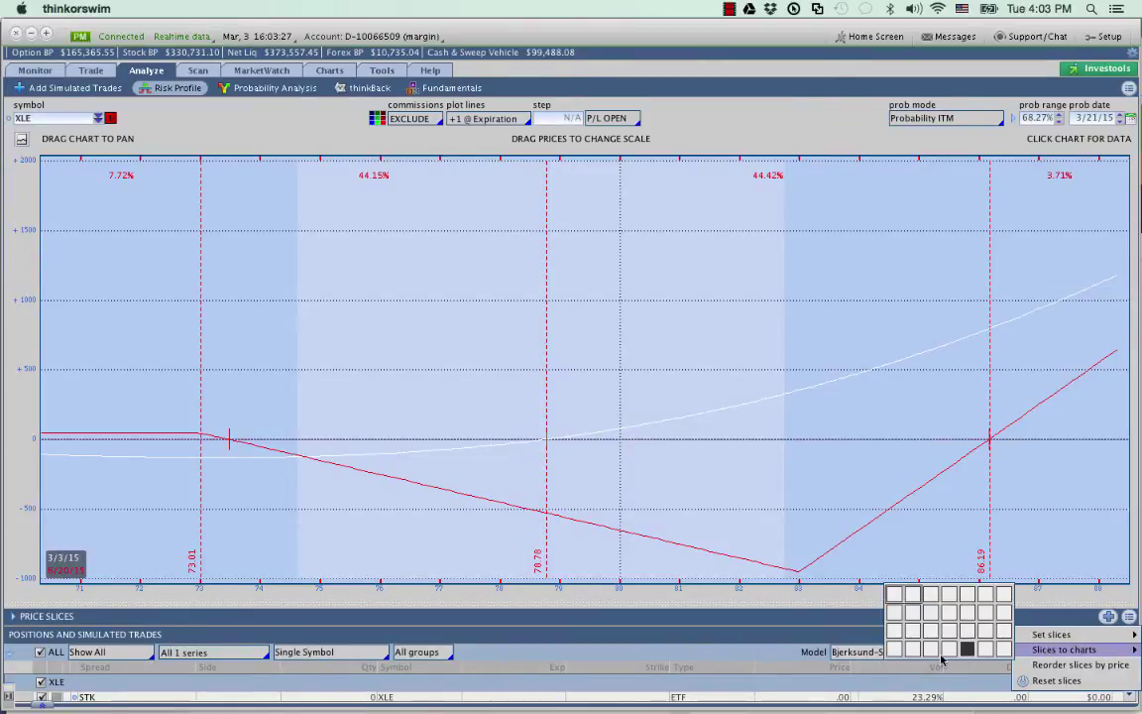
click(895, 595)
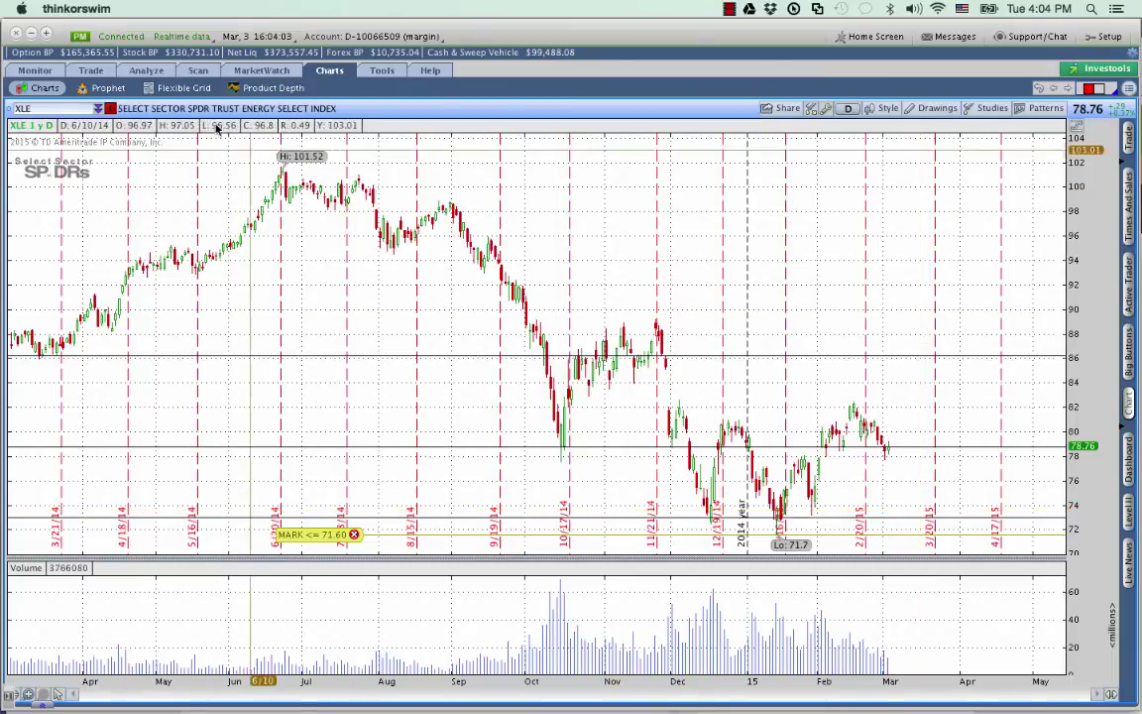
- Return to the risk profile and examine the payoff curve above the upper break-even and below 73
click(144, 68)
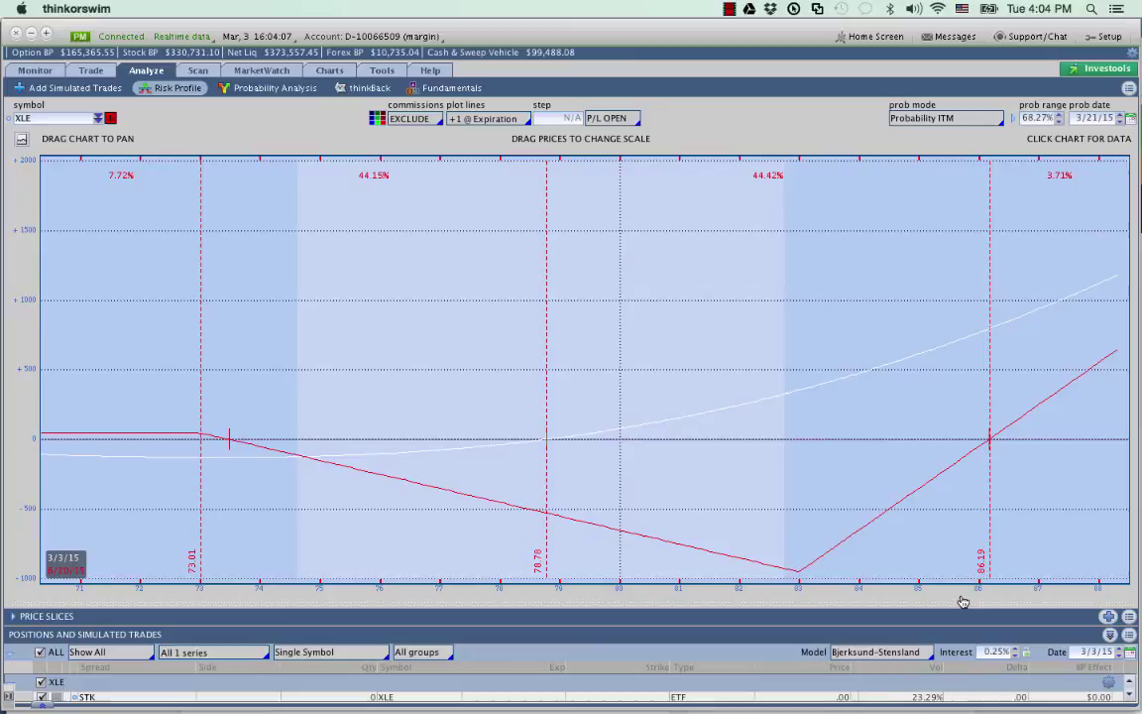
drag(961, 595, 665, 585)
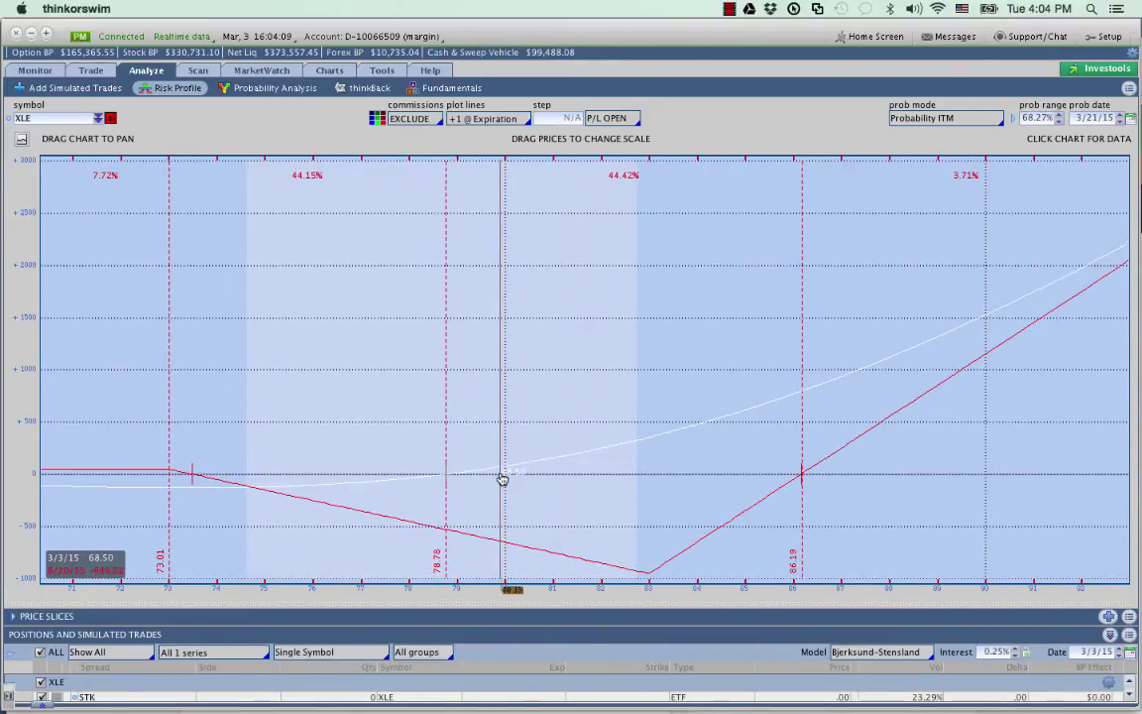
drag(313, 393, 602, 448)
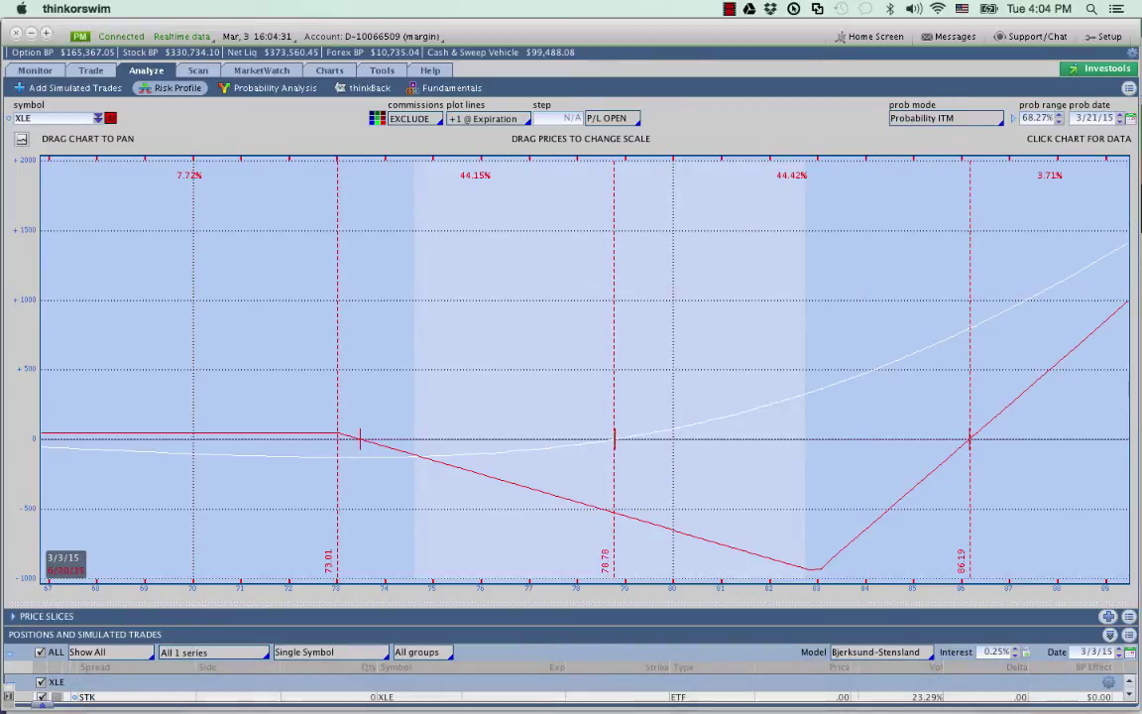
- Switch to OptionDynamics, set the XLE spread's bought 83 call quantity to 4, and show the risk graph beside the daily price chart
key(super+Tab)
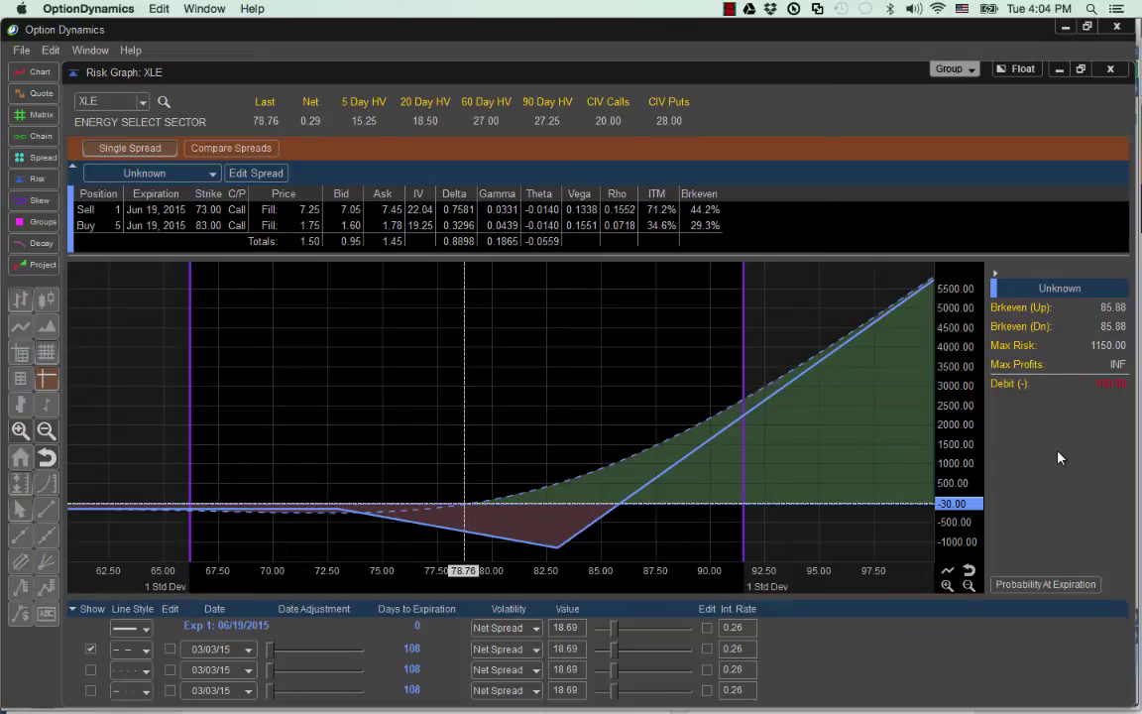
click(256, 173)
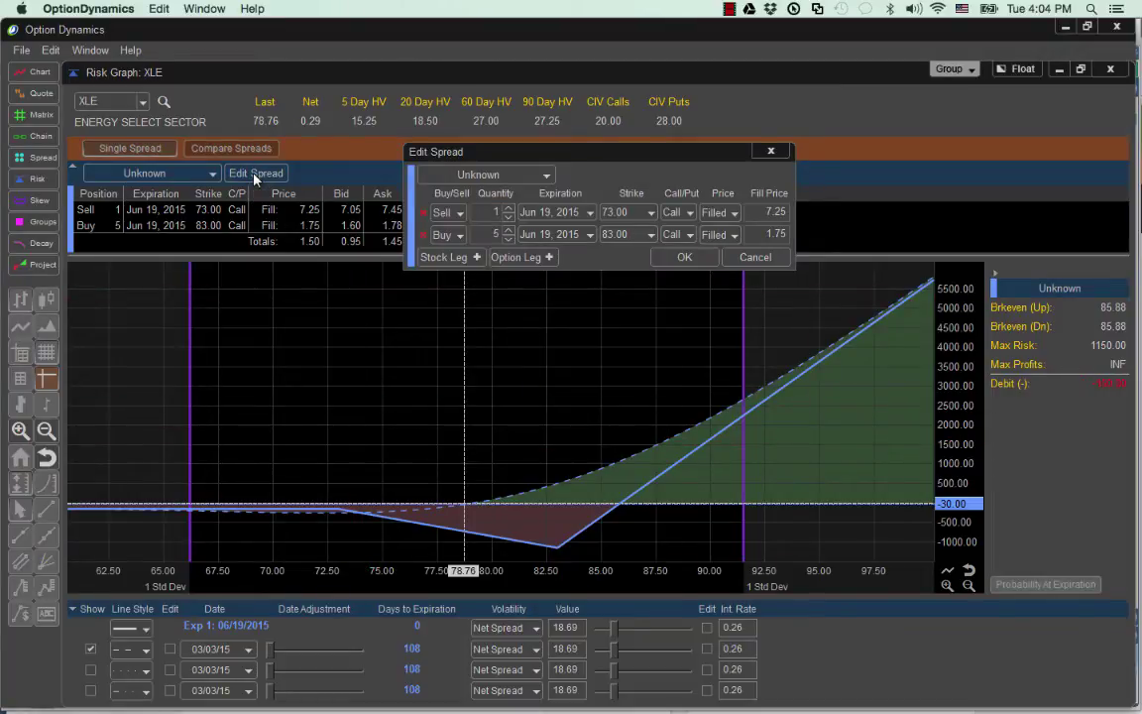
click(509, 239)
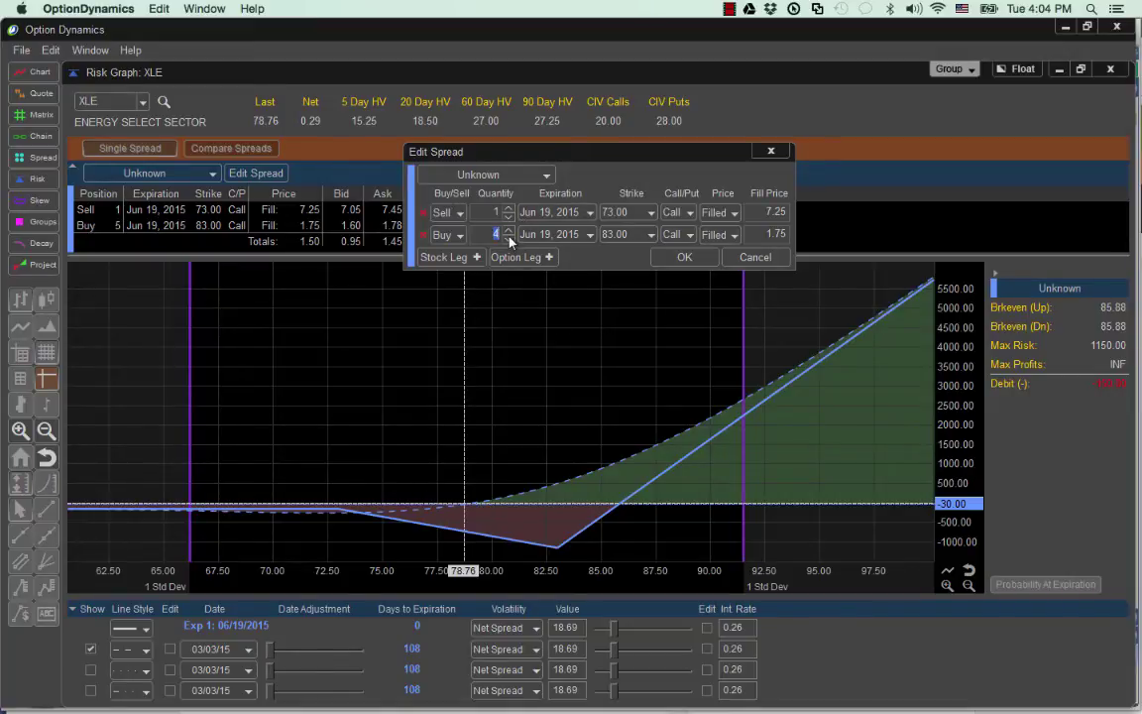
click(685, 257)
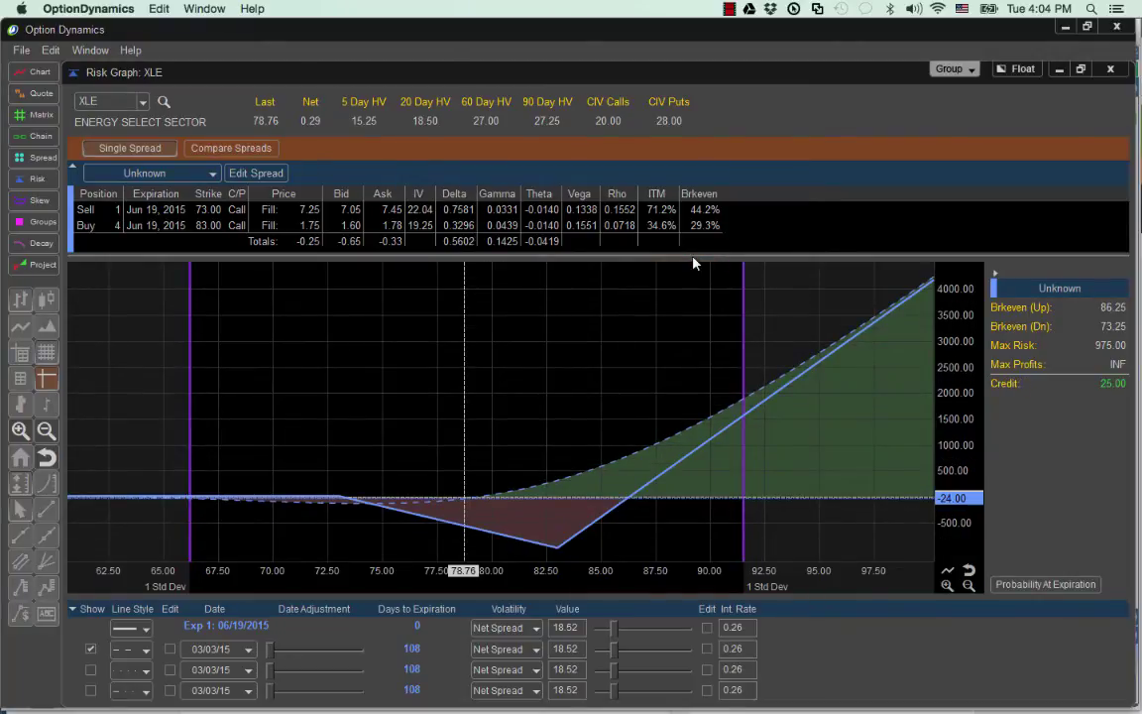
click(948, 577)
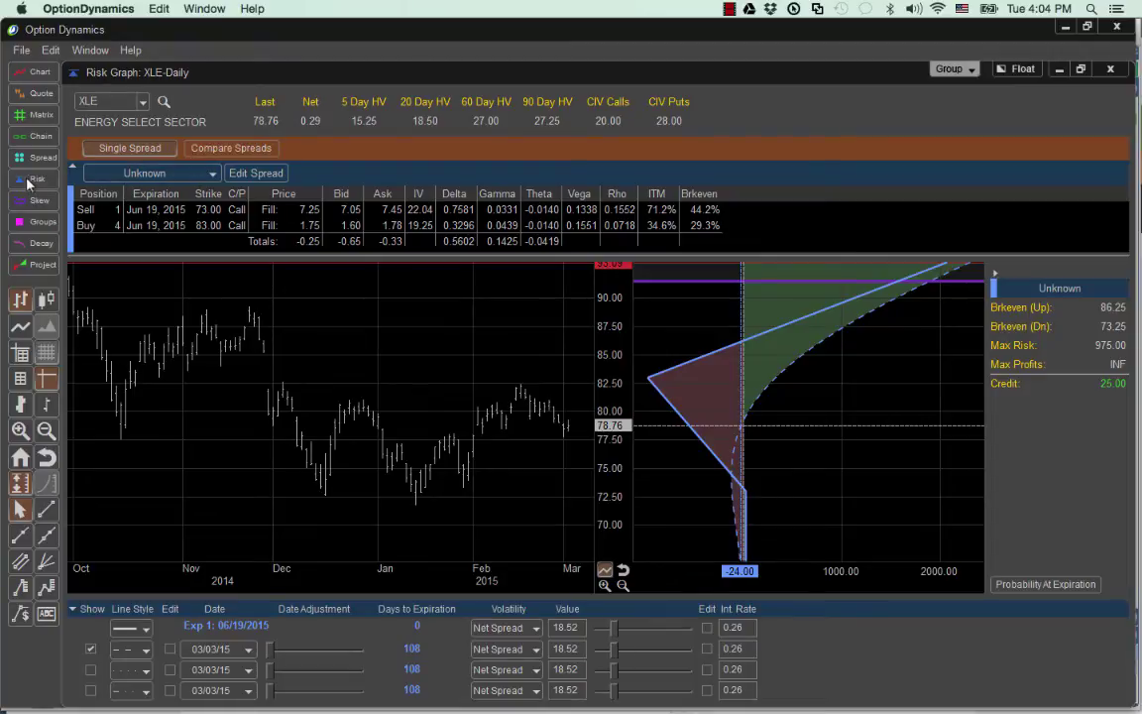
click(76, 168)
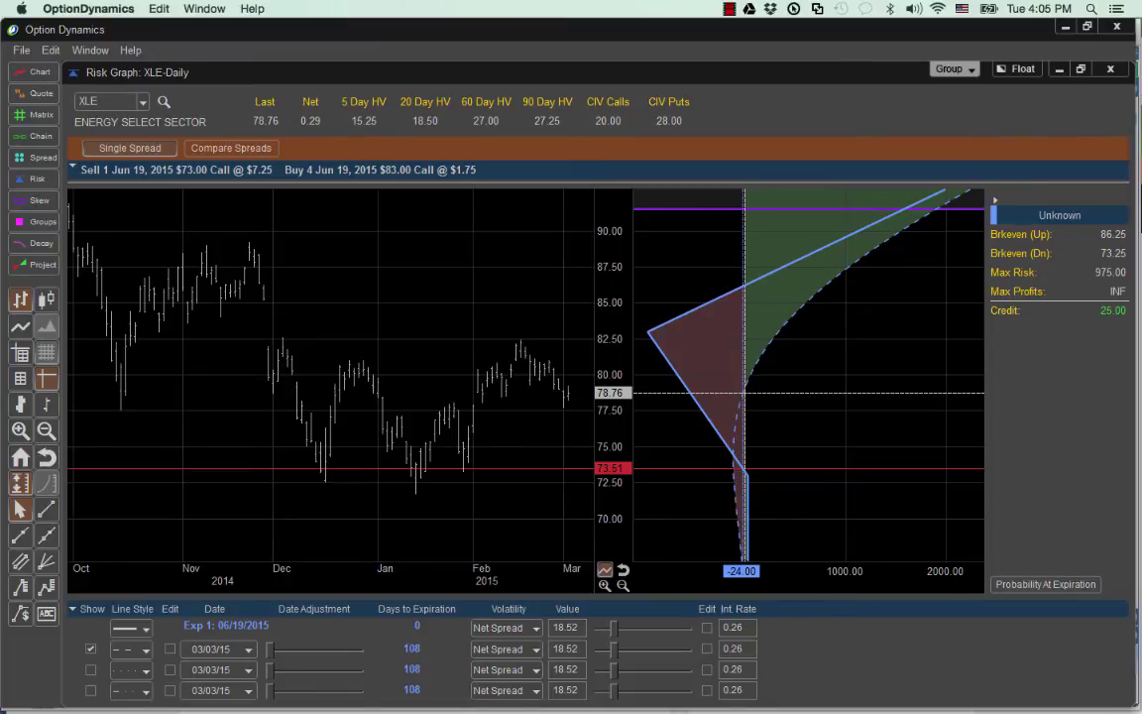
- Switch to thinkorswim, bring up the simulated back ratio's order confirmation, and return the order to order entry for editing
key(super+Tab)
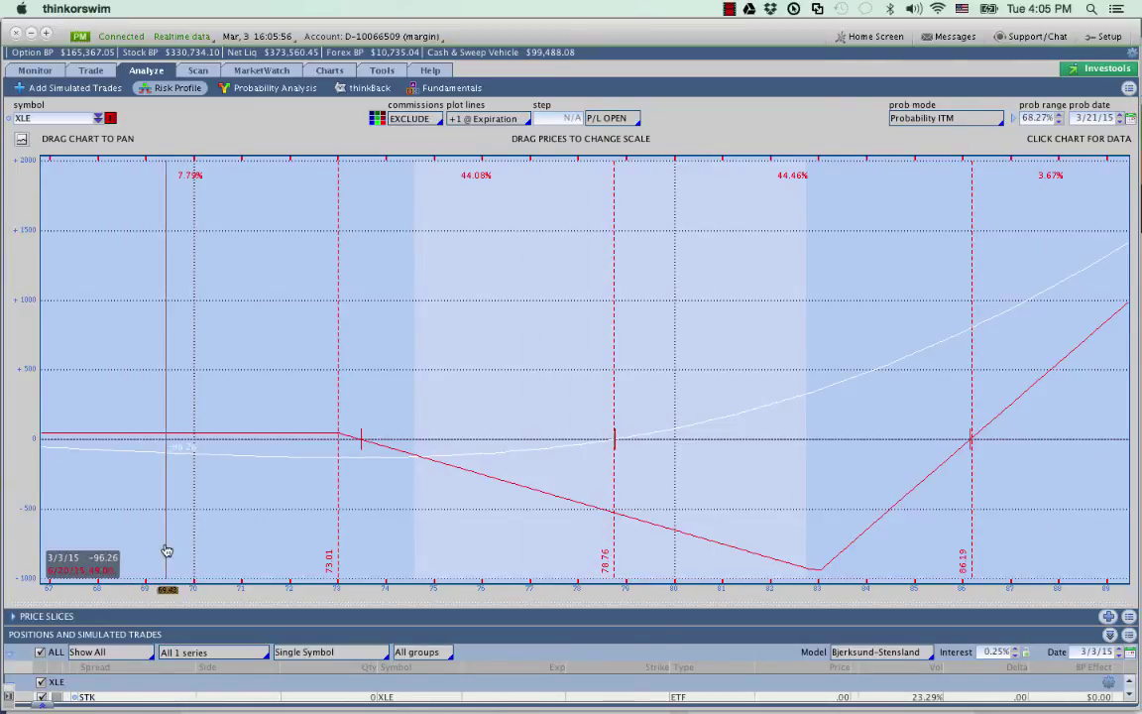
drag(78, 605, 77, 516)
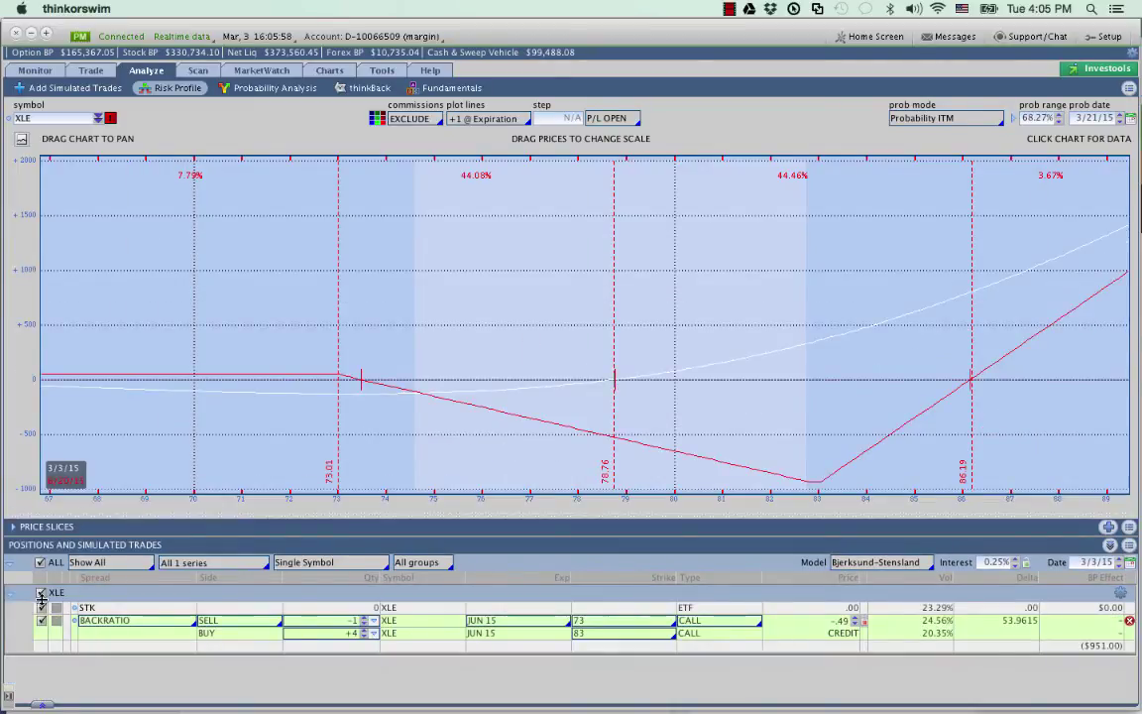
right_click(74, 622)
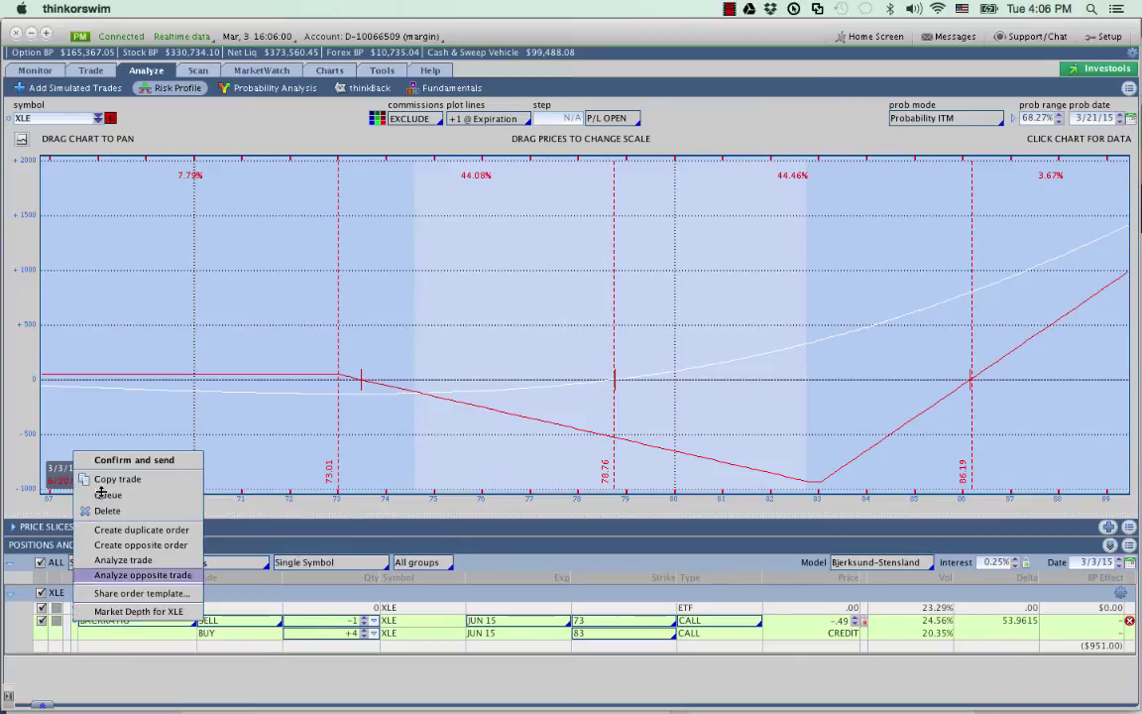
click(113, 460)
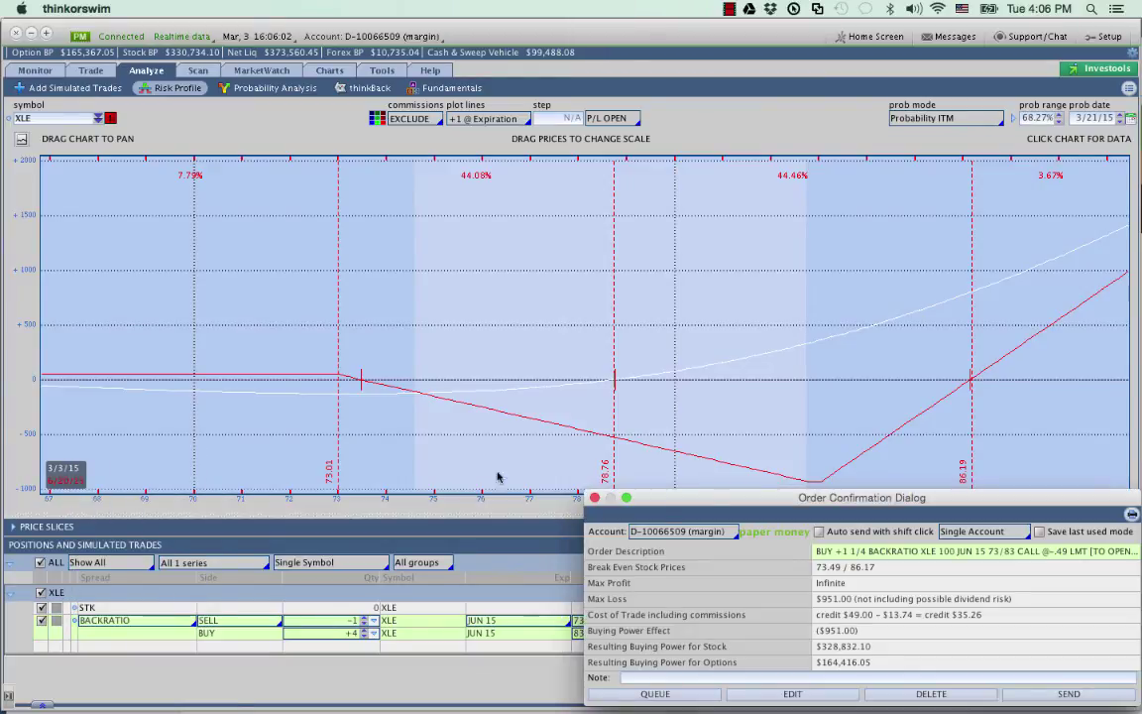
click(792, 694)
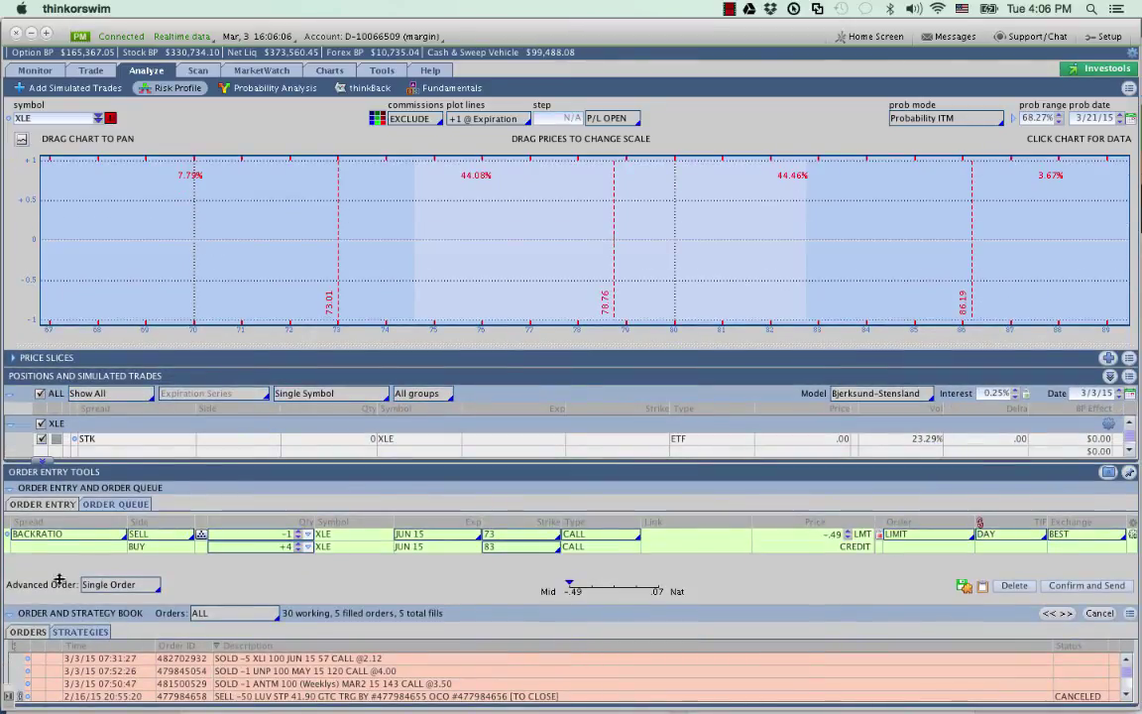
right_click(9, 534)
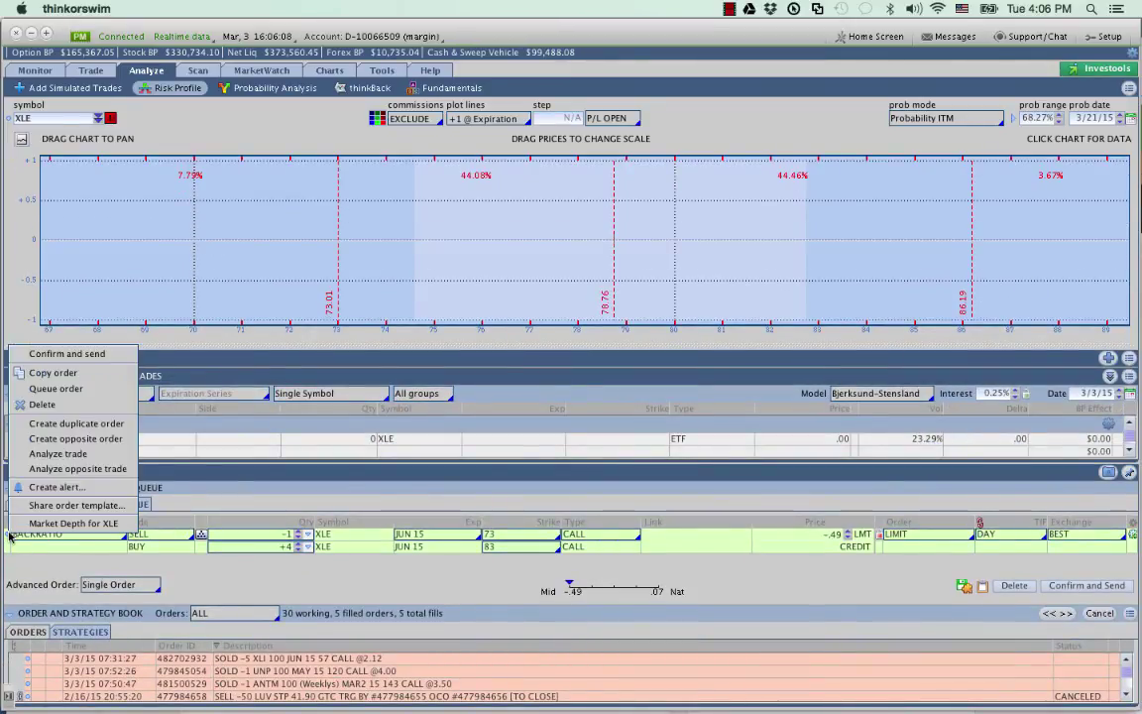
click(71, 423)
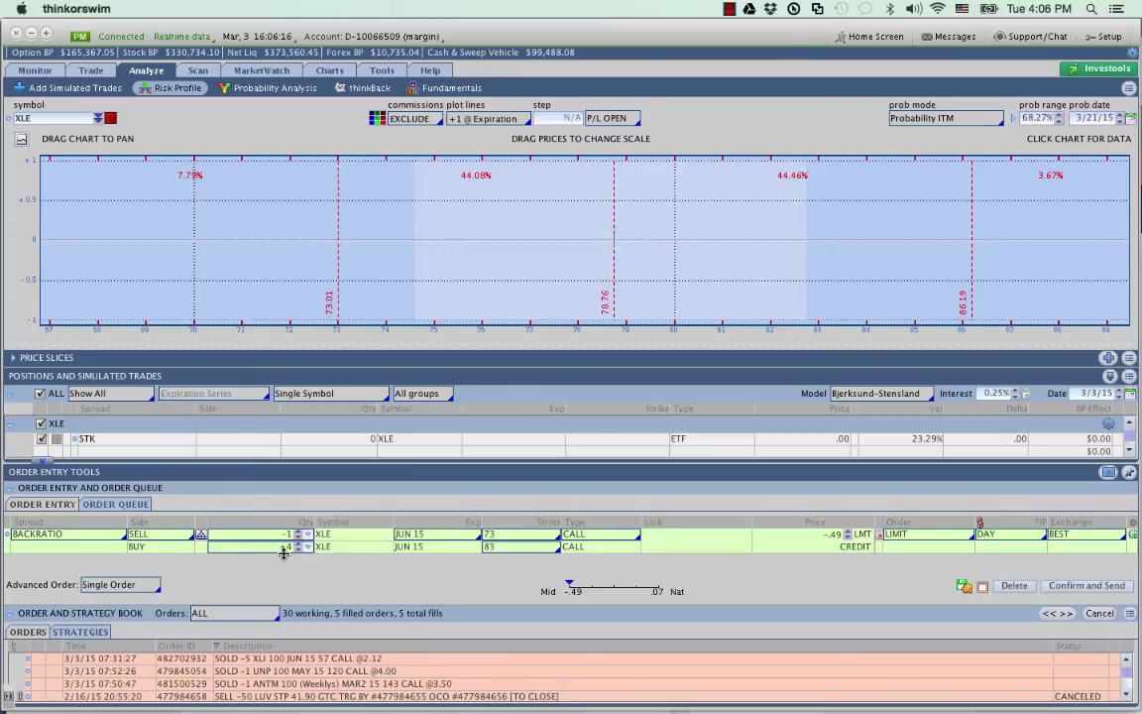
- Set the back ratio's limit price to -.45 and send the order
click(881, 535)
click(848, 538)
click(849, 532)
click(848, 533)
click(849, 532)
click(1083, 586)
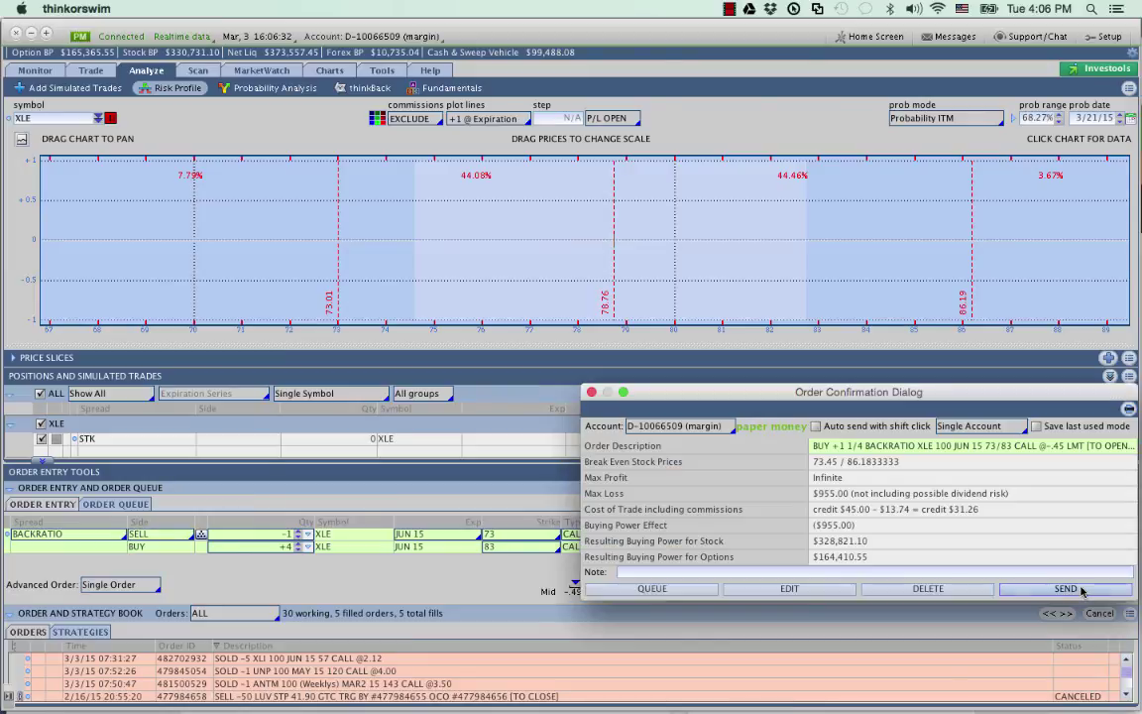
click(1081, 589)
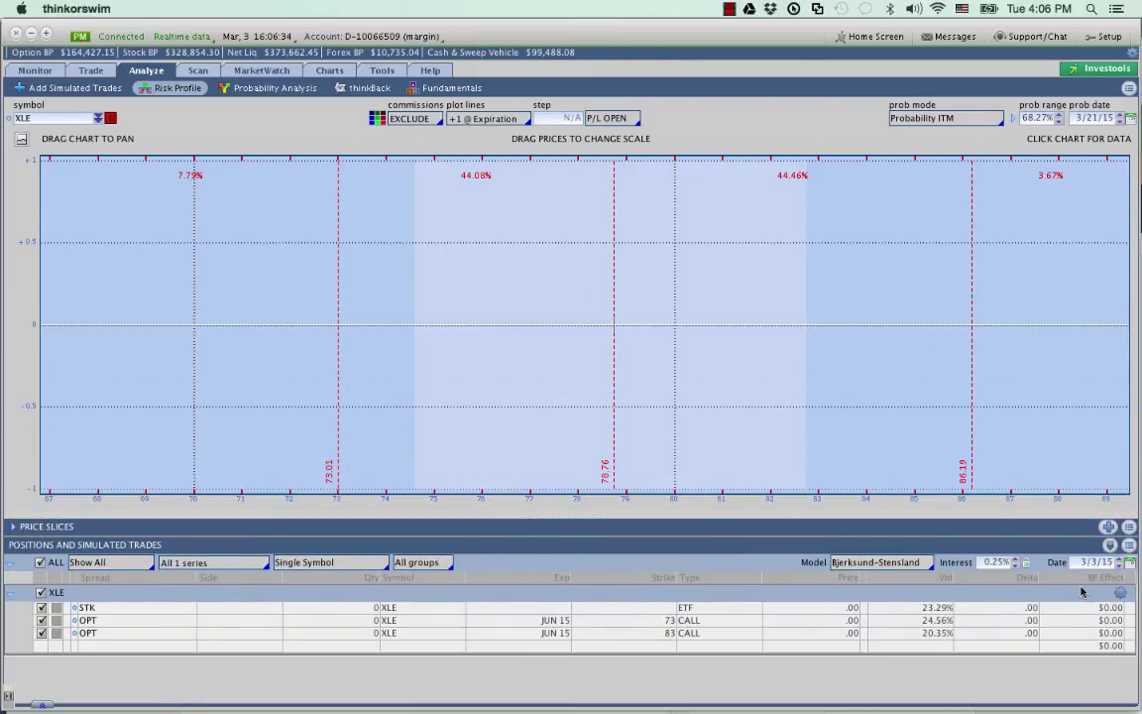
- Return to the one-year daily XLE chart
click(330, 72)
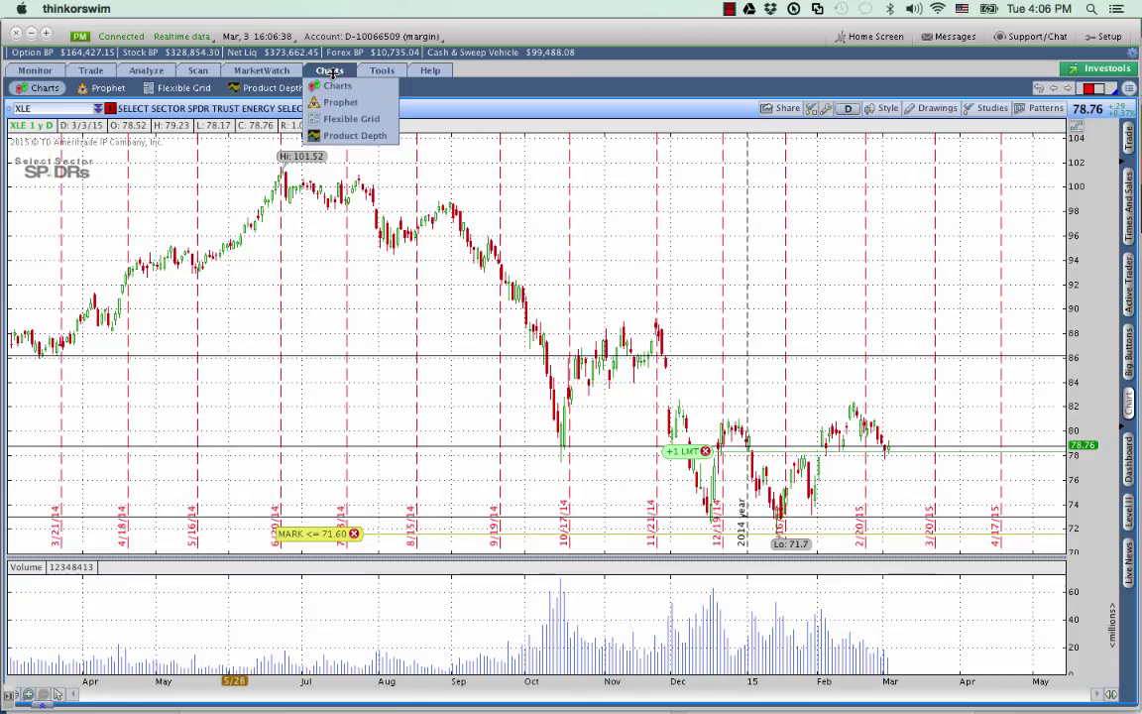